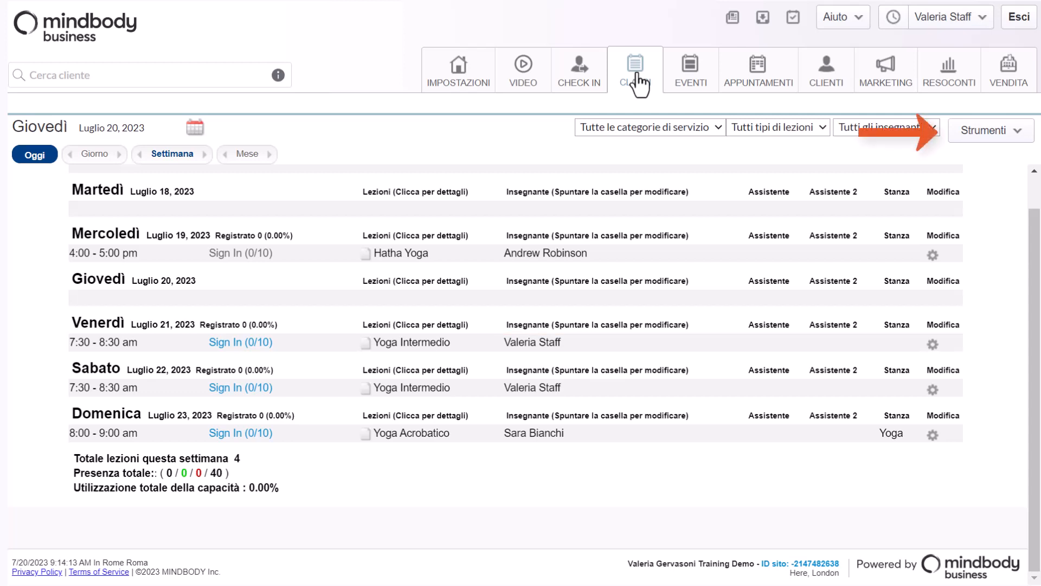
Open the class options, enable Abilita sostituzione rapida insegnante under lesson scheduling appearance and options, and update the settings
click(971, 136)
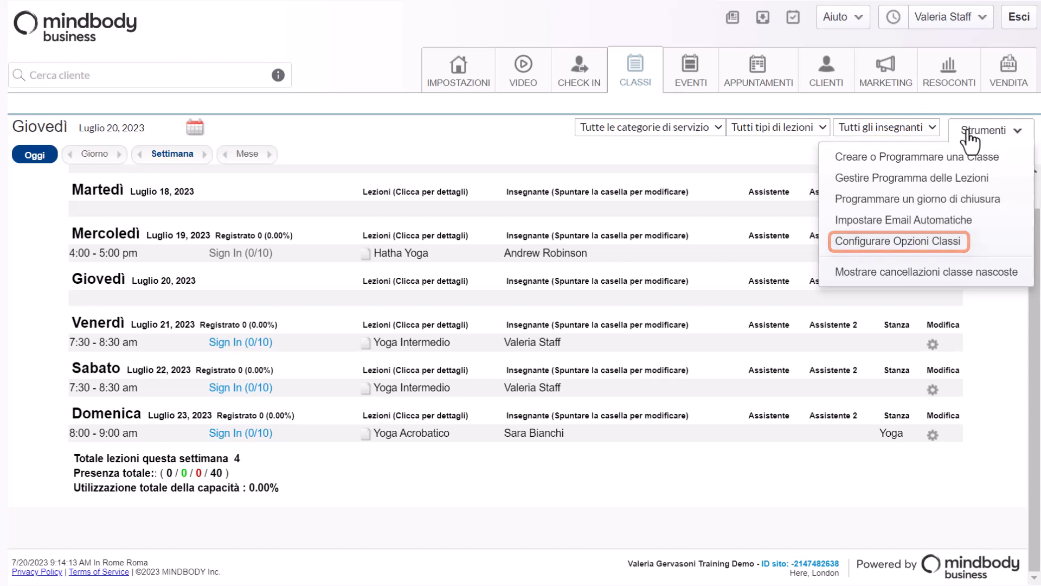
click(950, 241)
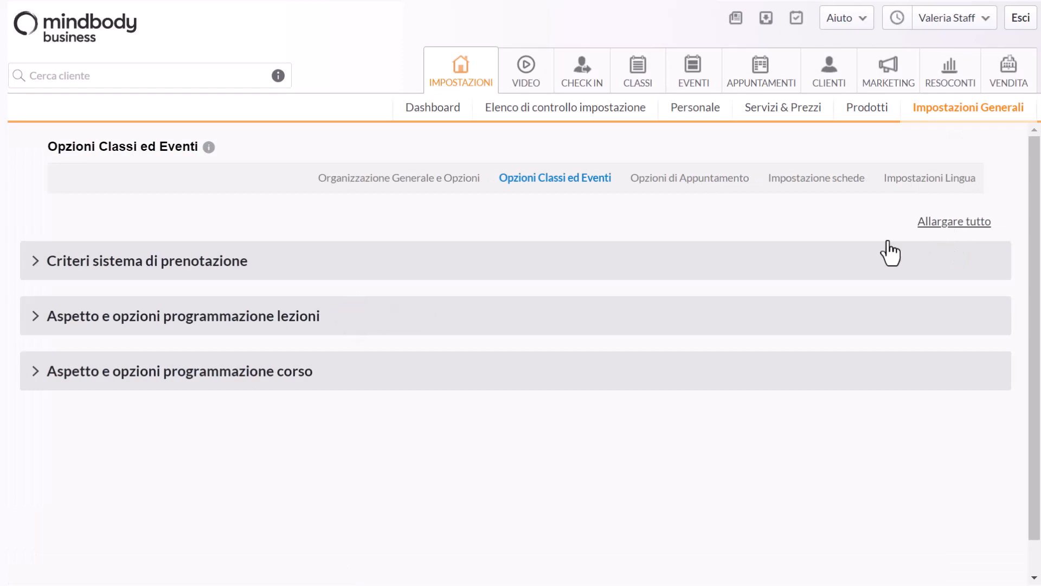
click(294, 326)
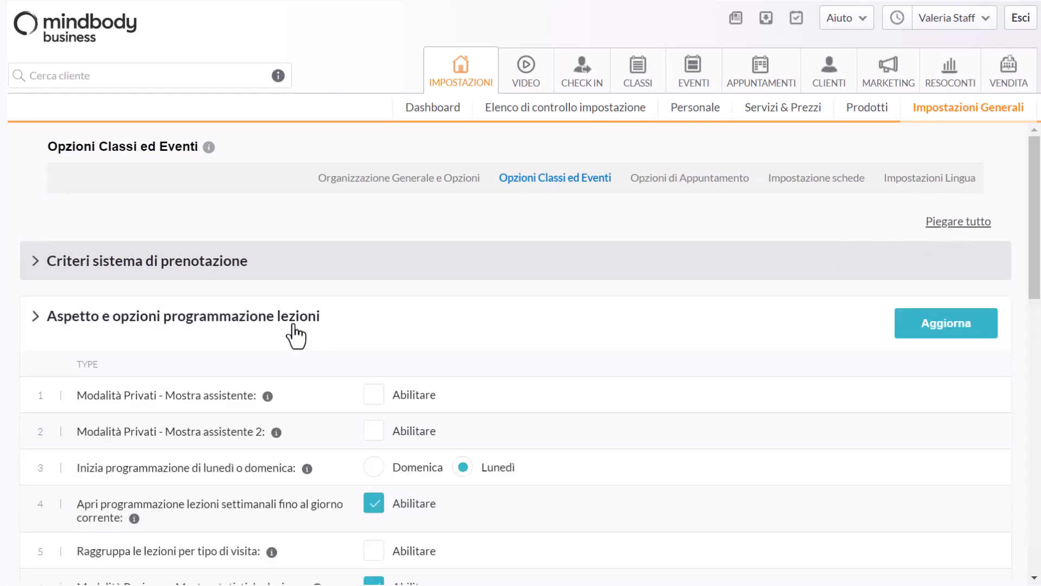
scroll(295, 332, down, 6)
scroll(765, 296, down, 6)
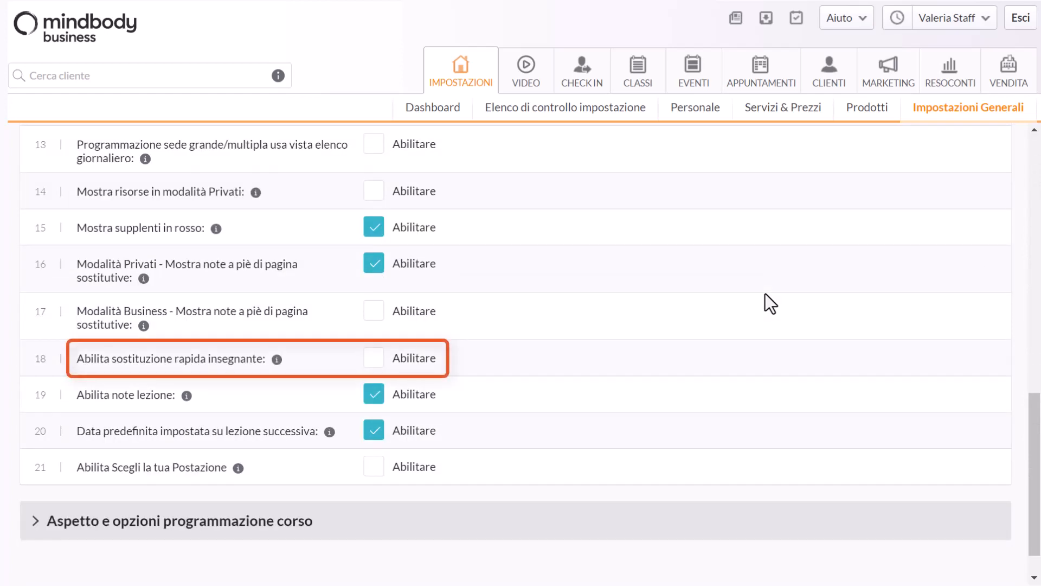
click(371, 359)
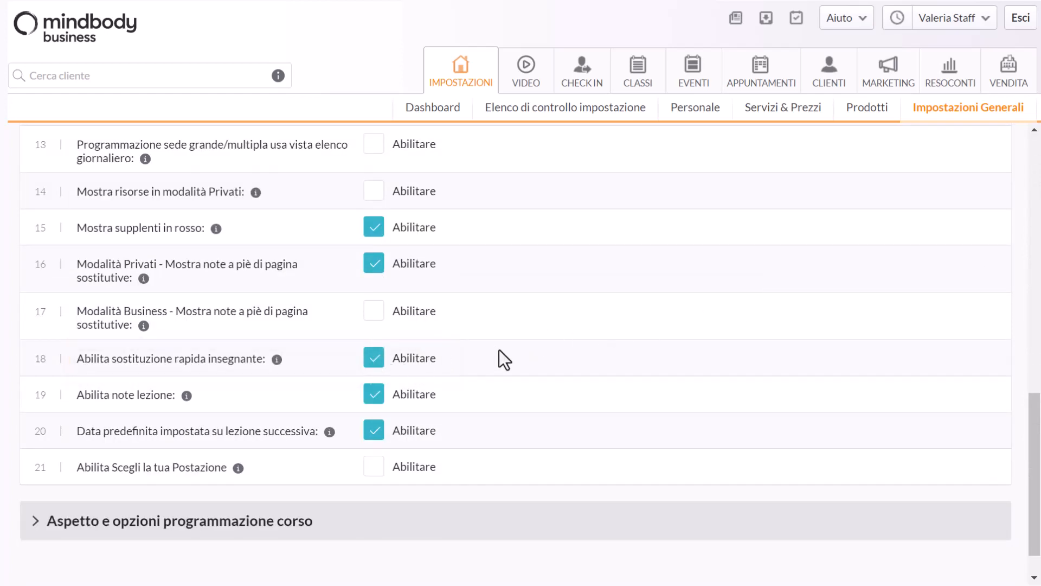
scroll(573, 345, up, 10)
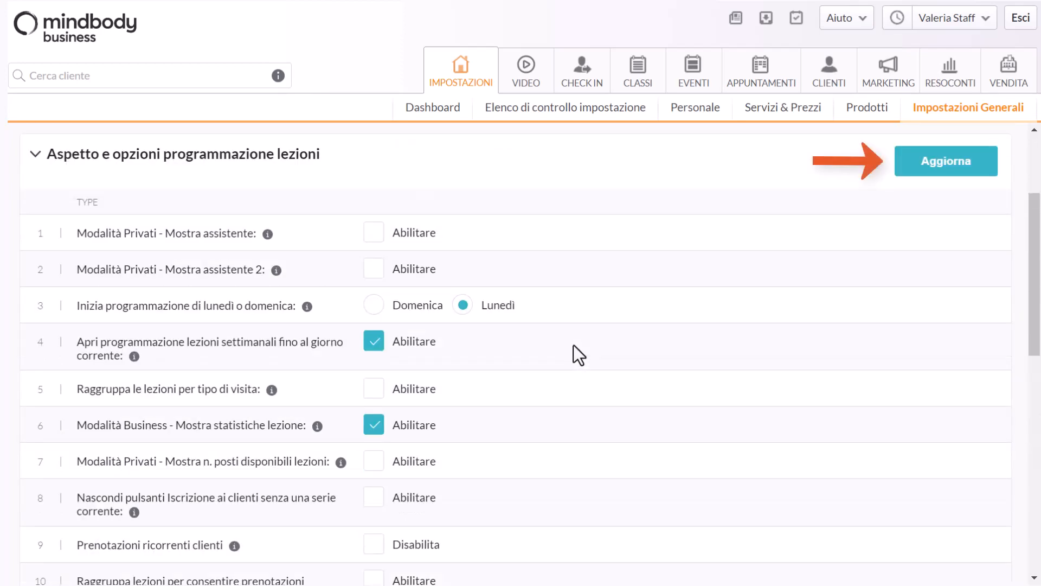
click(942, 175)
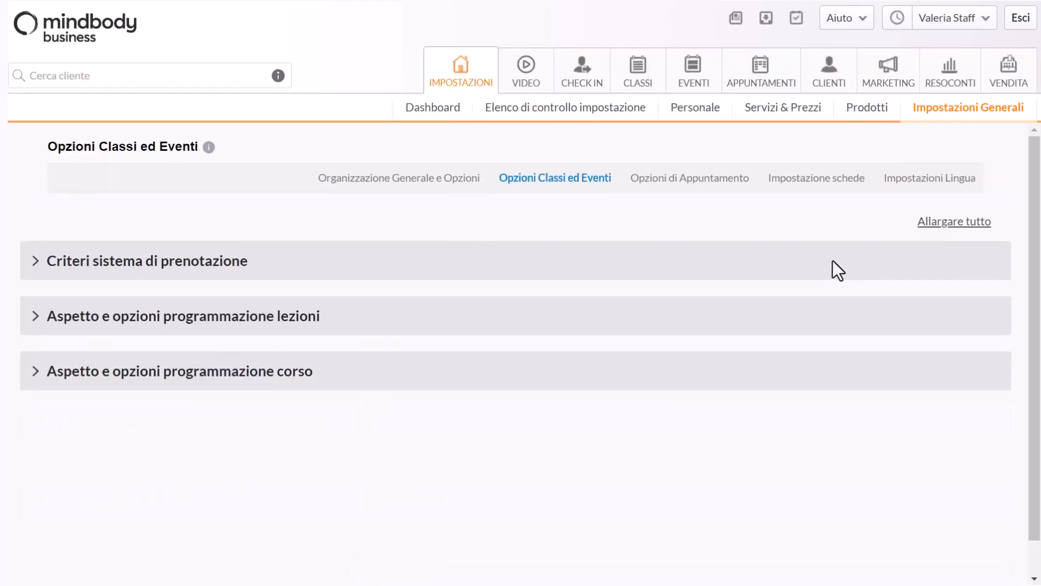
Return to the weekly class schedule and quick-substitute a different instructor for Friday 21 July's Yoga Intermedio class
click(479, 88)
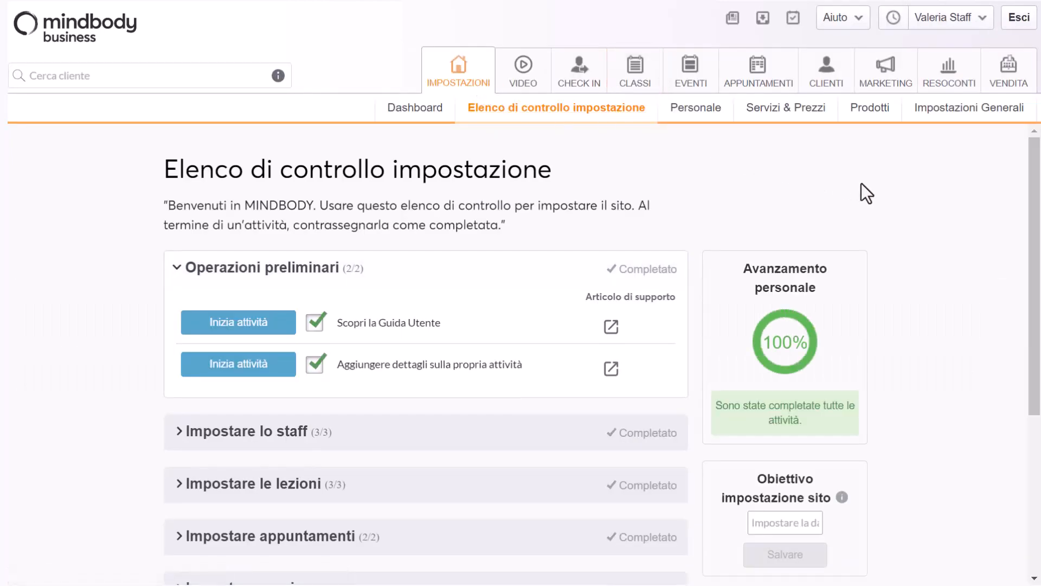
click(655, 81)
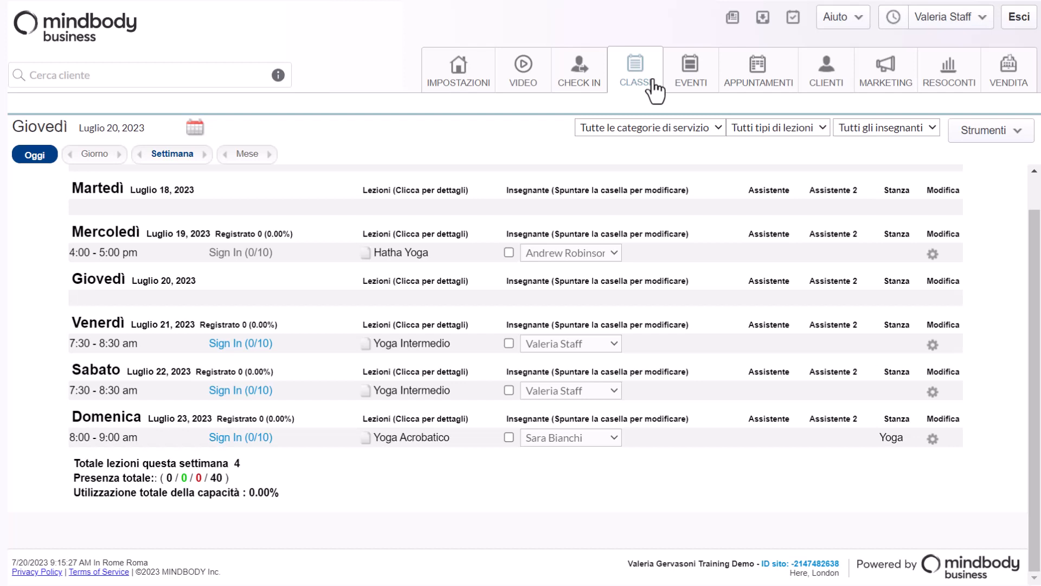
click(509, 343)
click(614, 344)
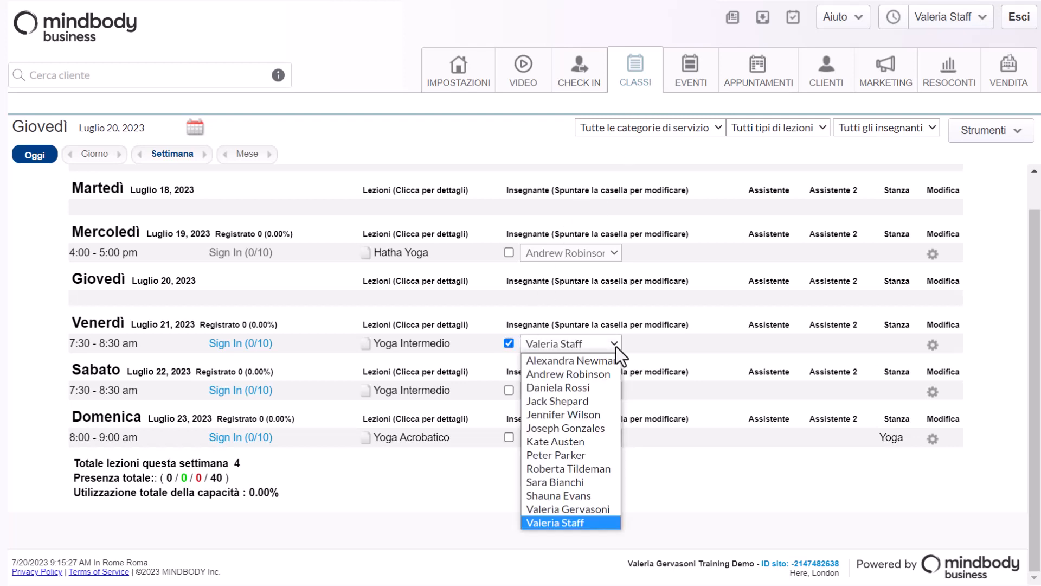
click(601, 386)
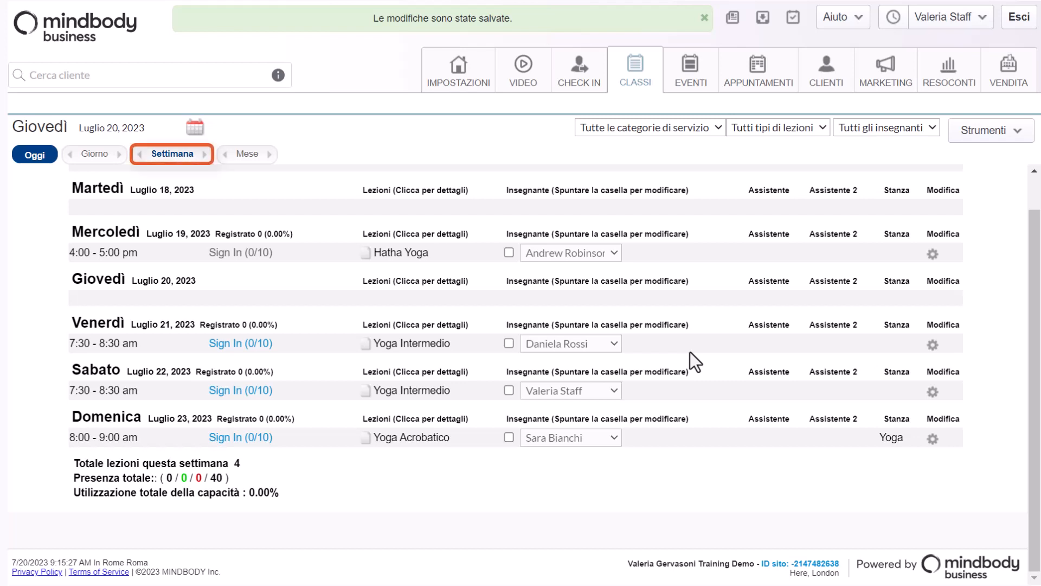
Move to the next week, start a teacher change for Friday 28 July's Yoga Intermedio, and pick the replacement instructor
click(205, 154)
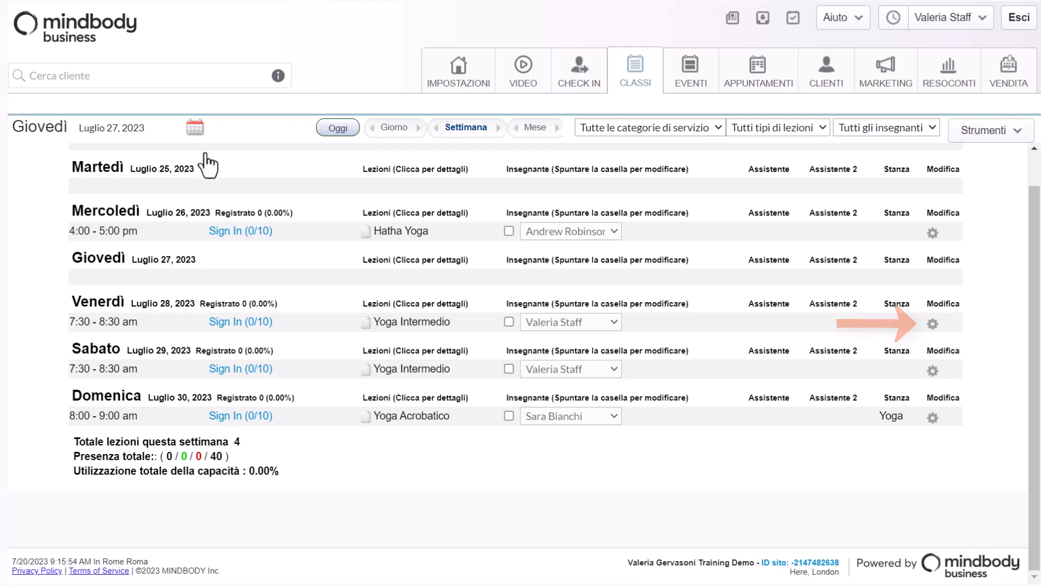
click(934, 324)
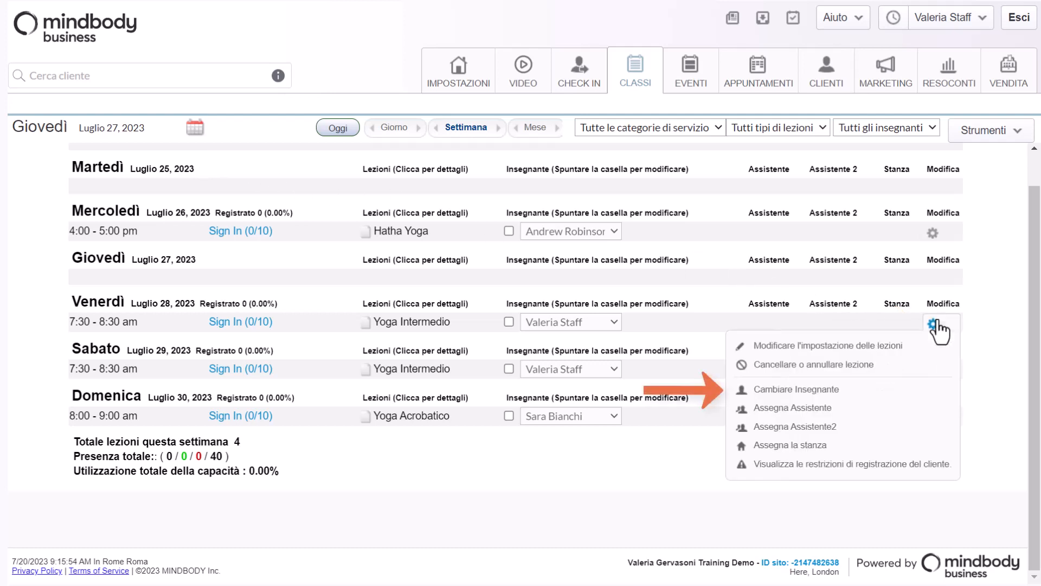
click(823, 394)
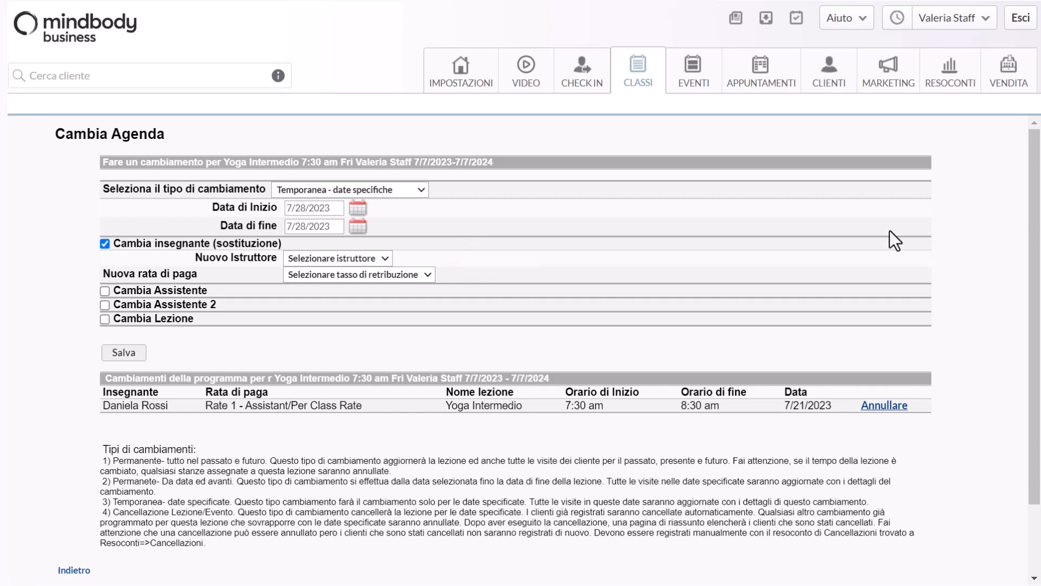
click(379, 260)
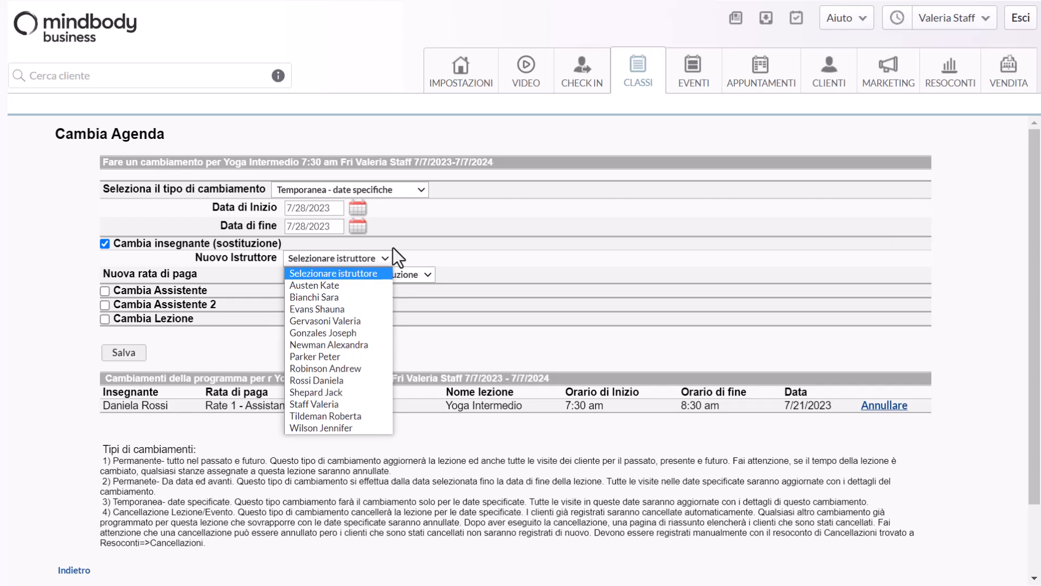
click(368, 334)
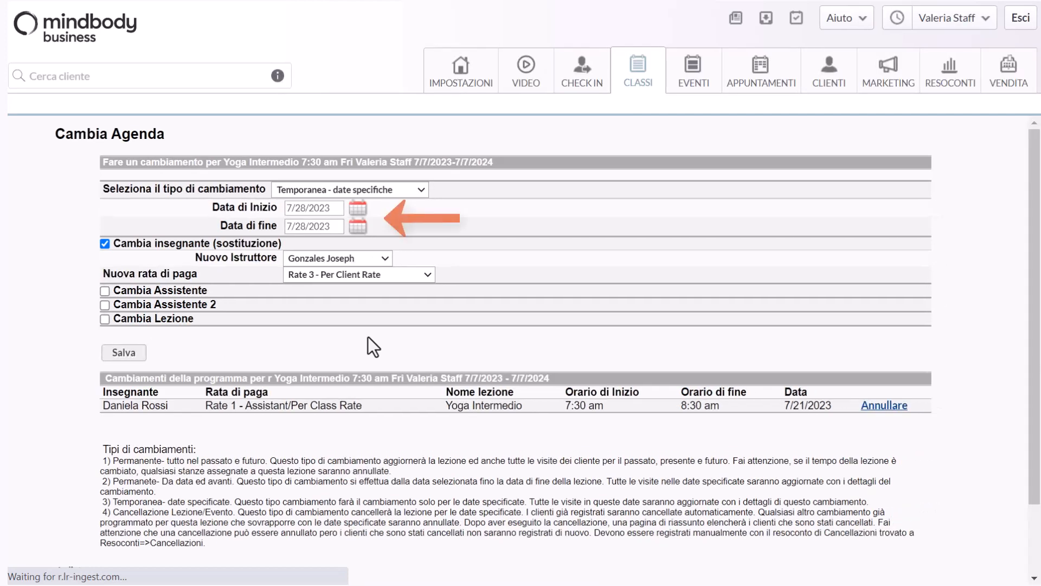
Set the new pay rate to Rate 4 - Per Client Rate and save the temporary substitution
click(374, 275)
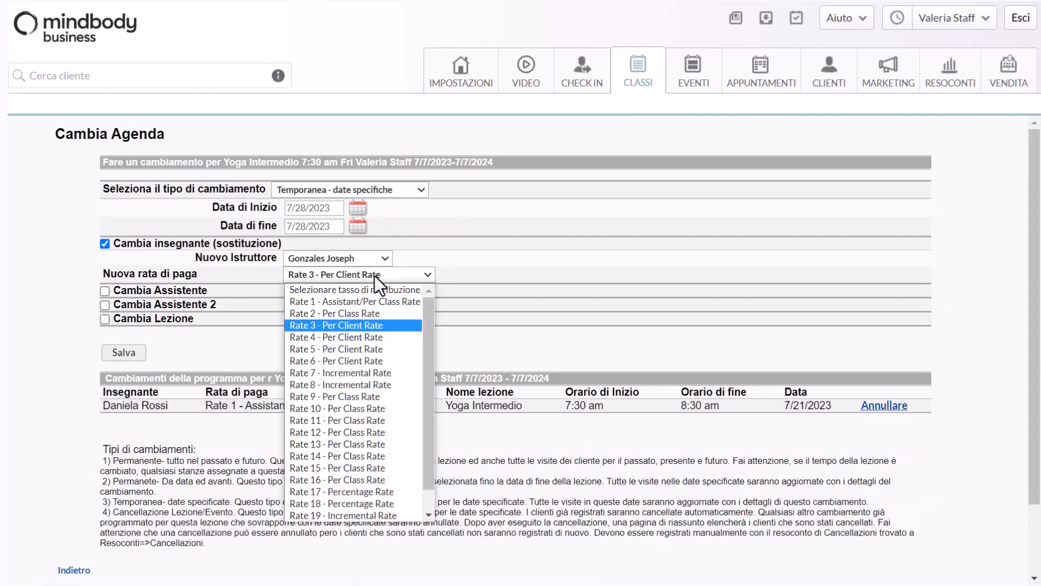
click(378, 336)
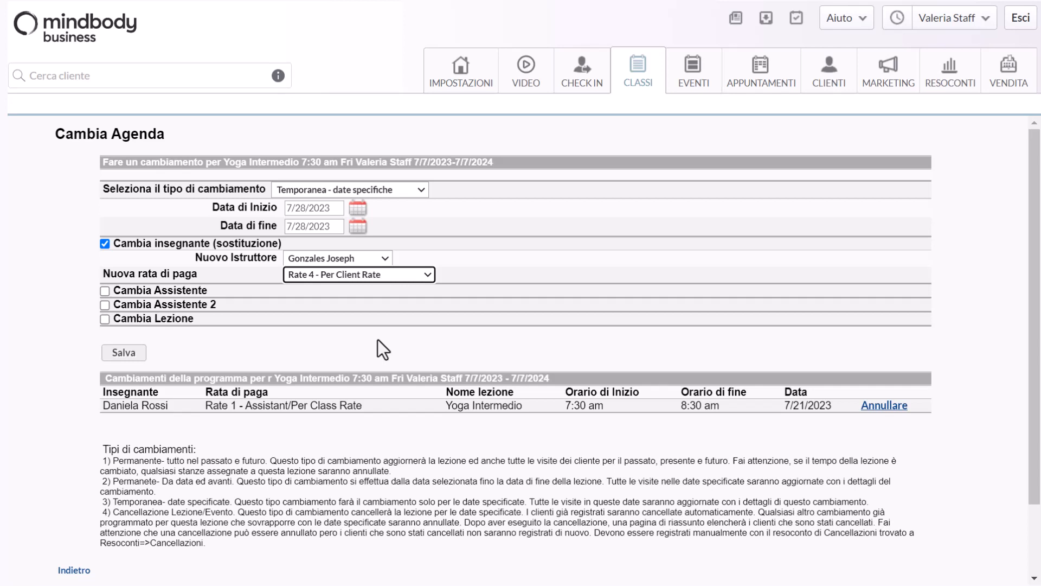
click(140, 354)
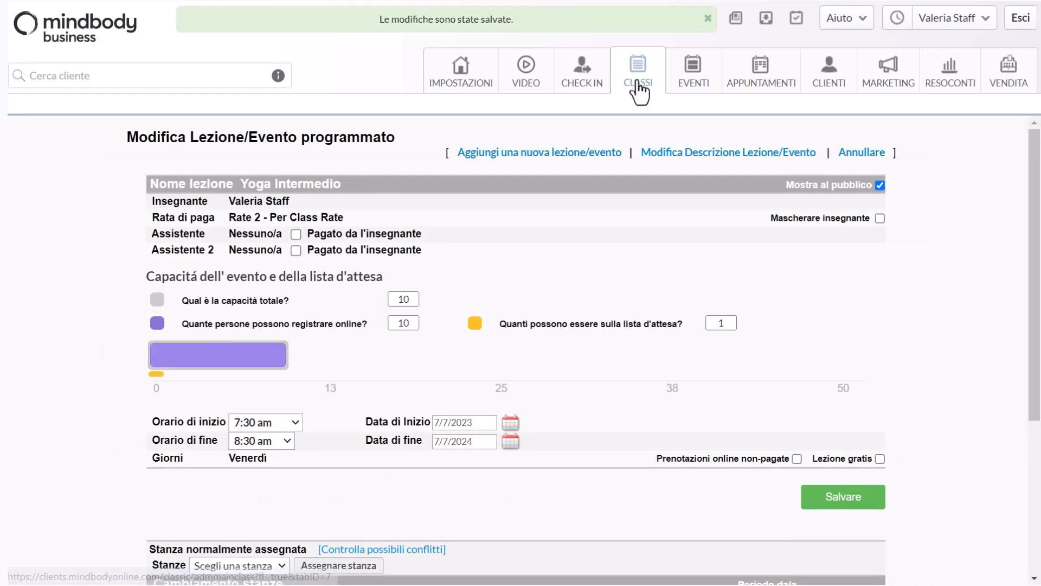
Start a teacher change for Saturday 29 July's Yoga Intermedio and set the change type to Permanente- da questa data in poi
click(638, 81)
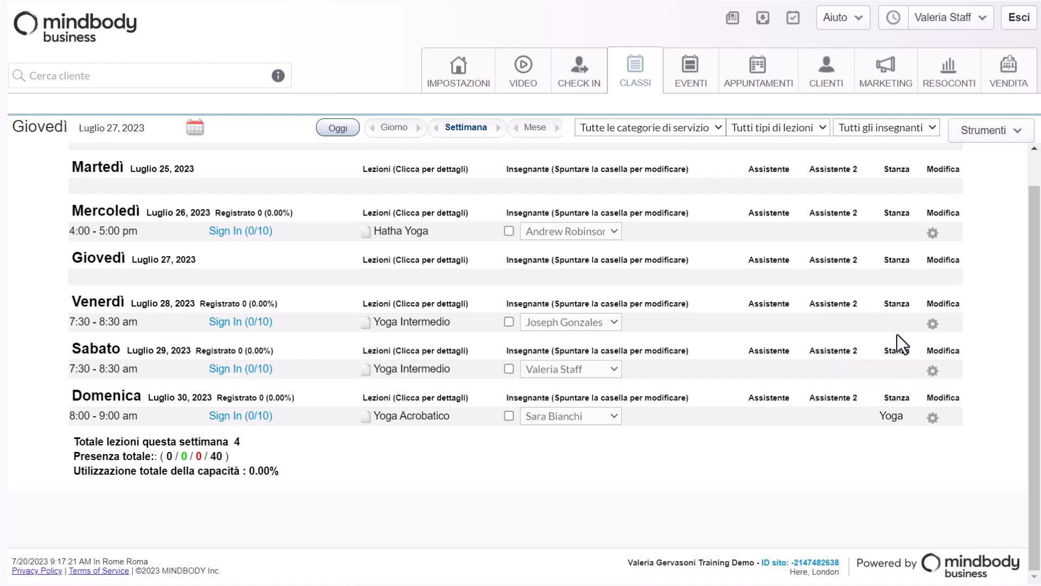
click(933, 370)
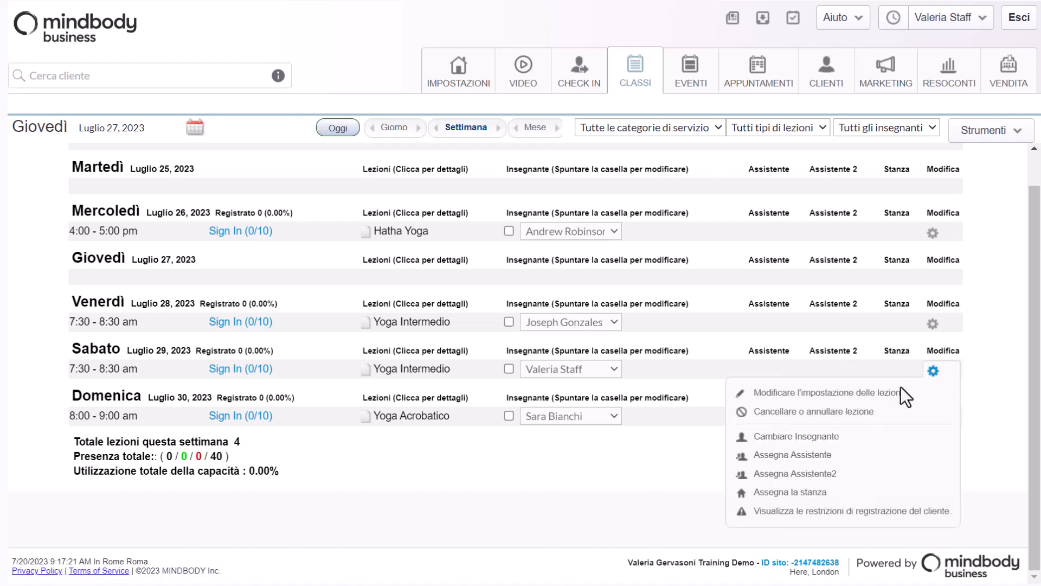
click(822, 439)
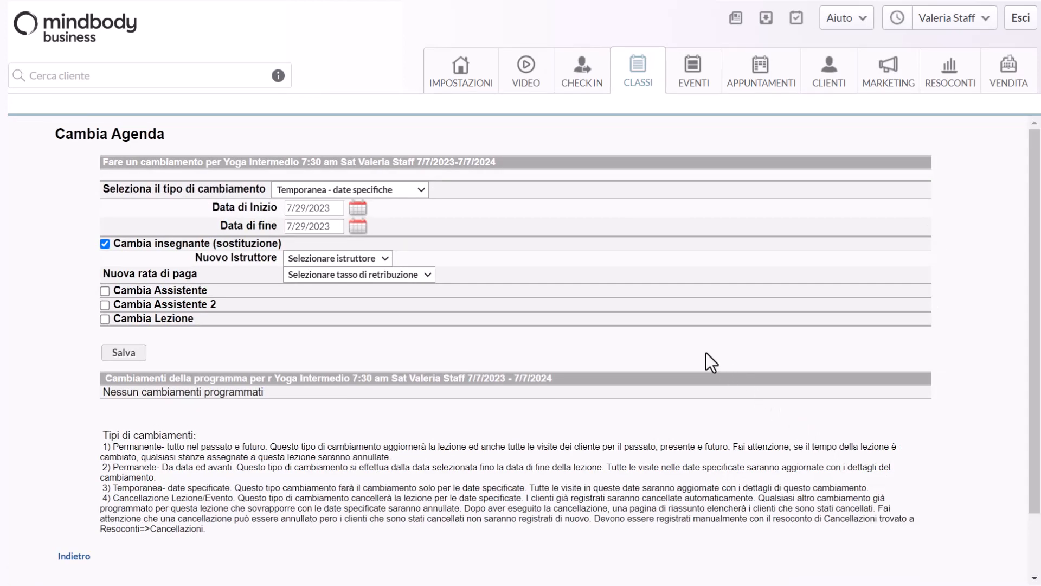
click(403, 188)
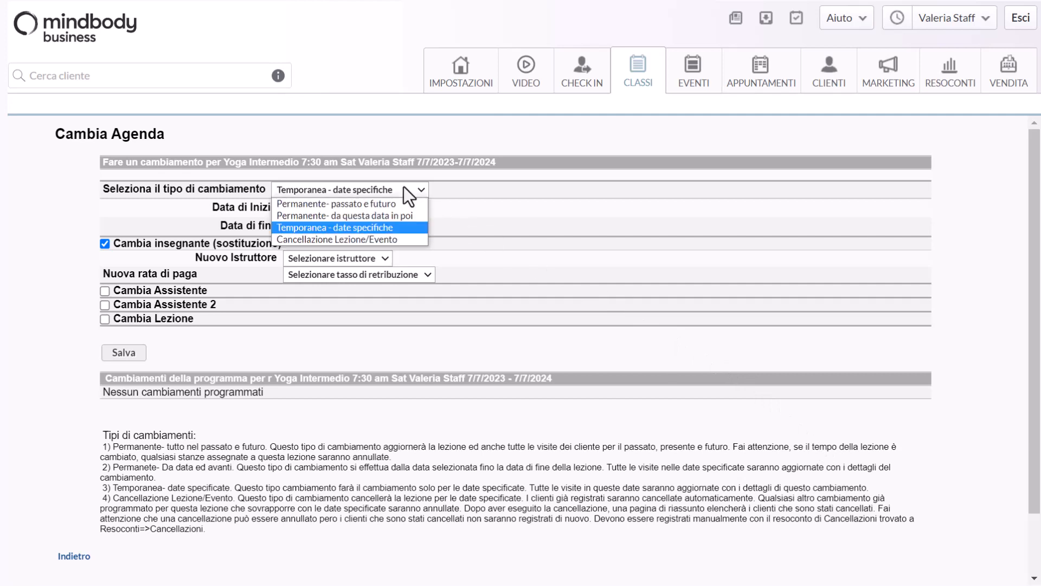
click(398, 216)
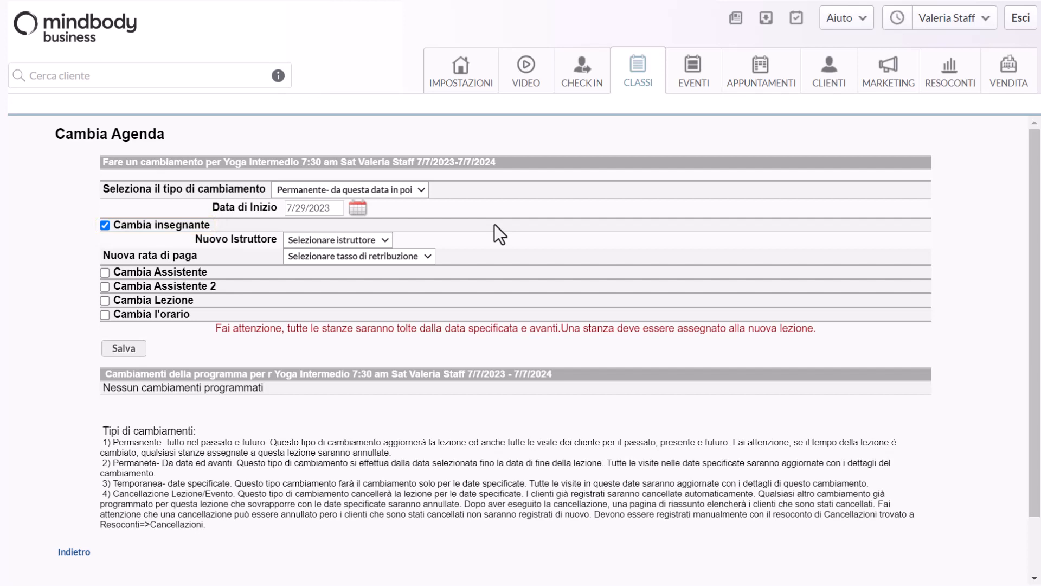
Choose the staff instructor as new teacher, set the pay rate to Rate 6 - Per Client Rate, and save
click(379, 239)
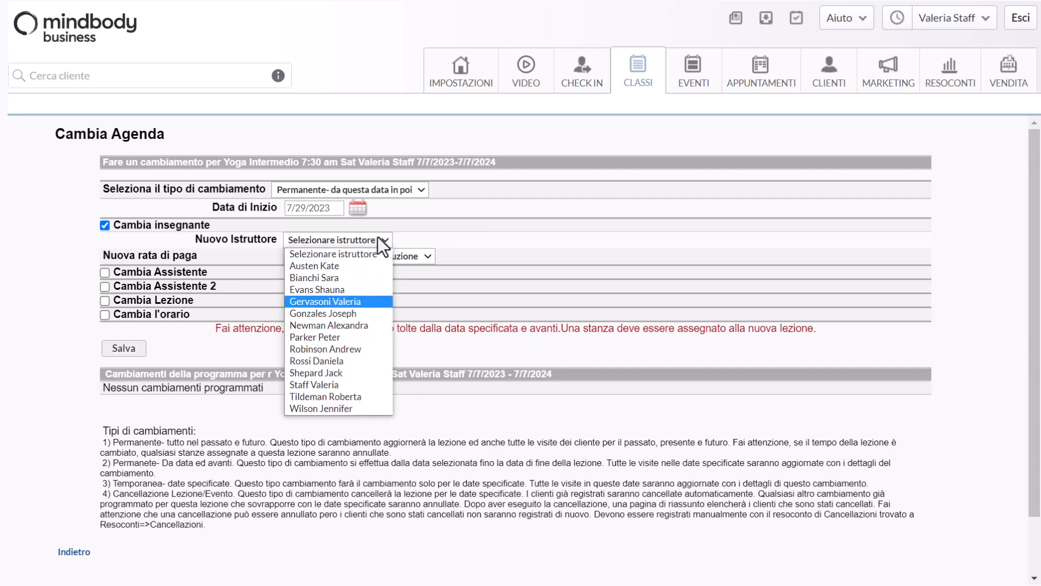
click(337, 384)
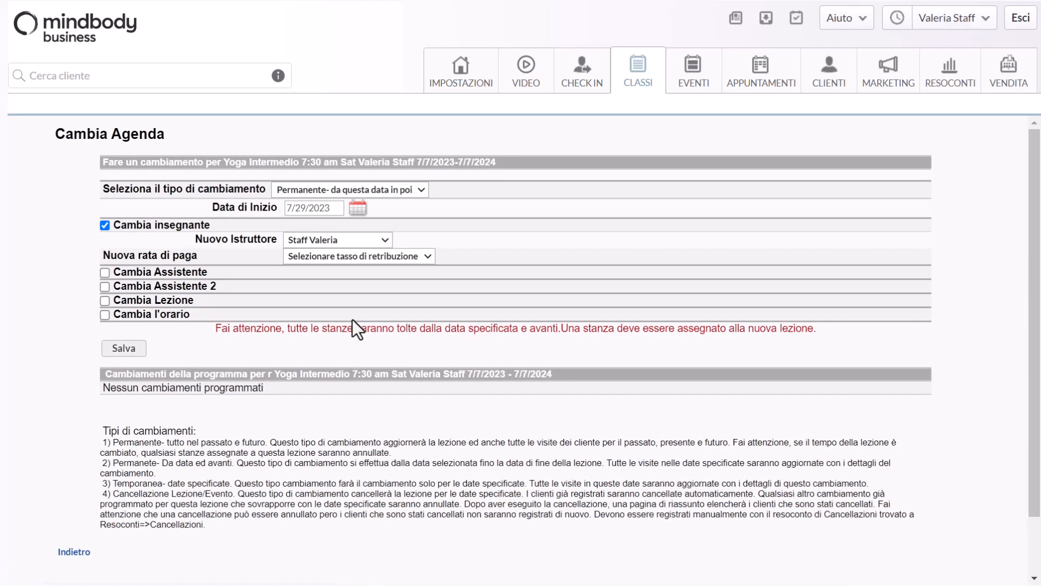
click(362, 257)
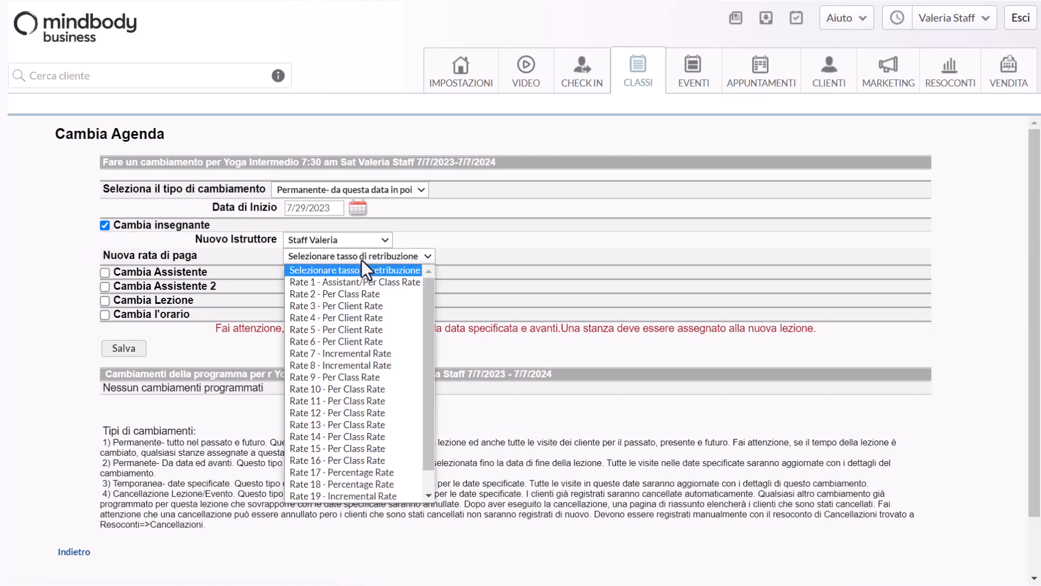
click(369, 340)
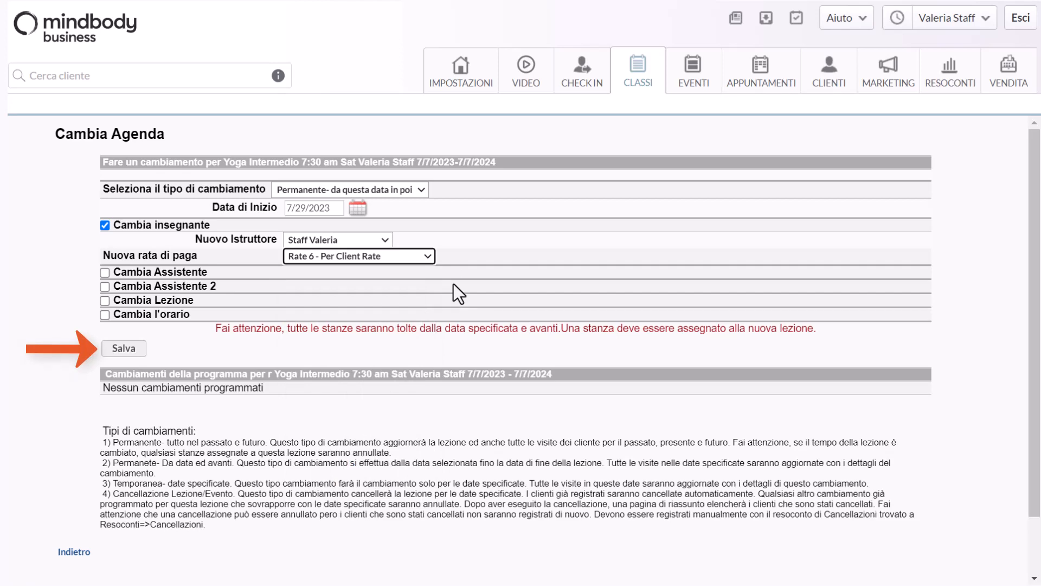
click(134, 353)
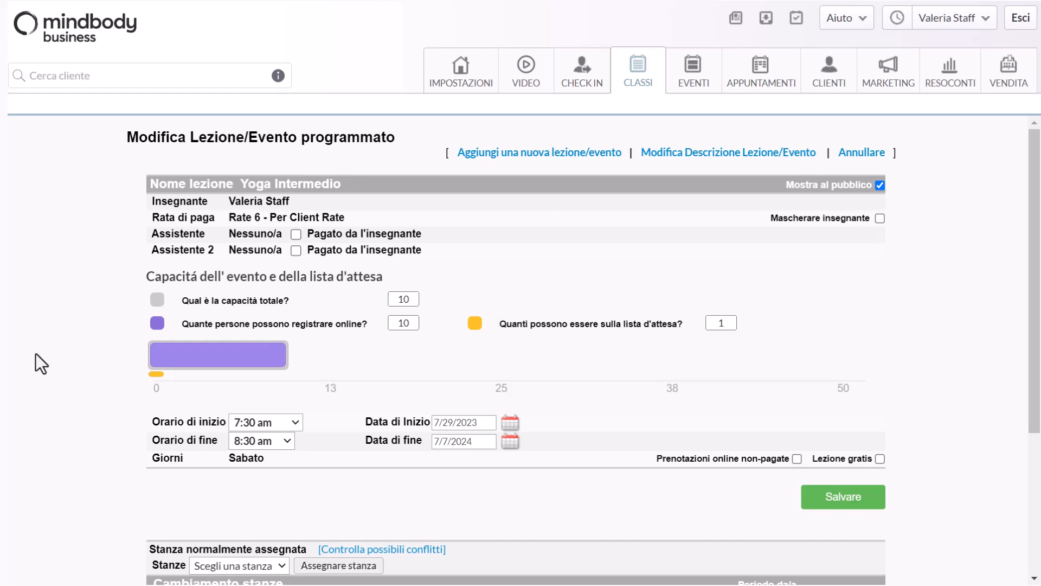
Reopen the teacher change for Saturday's Yoga Intermedio class and set the change type to Permanente- passato e futuro
click(624, 75)
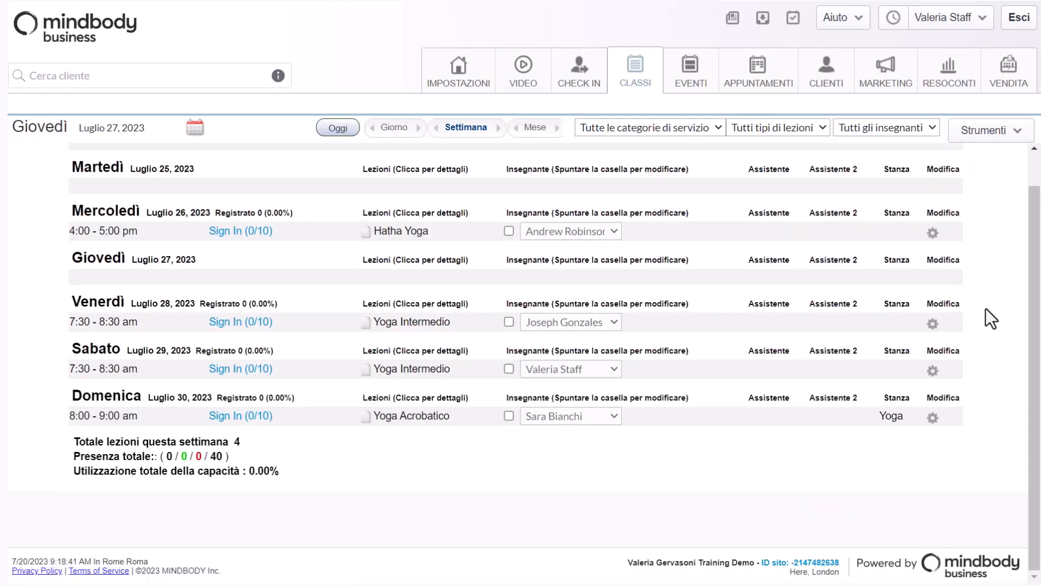
click(933, 371)
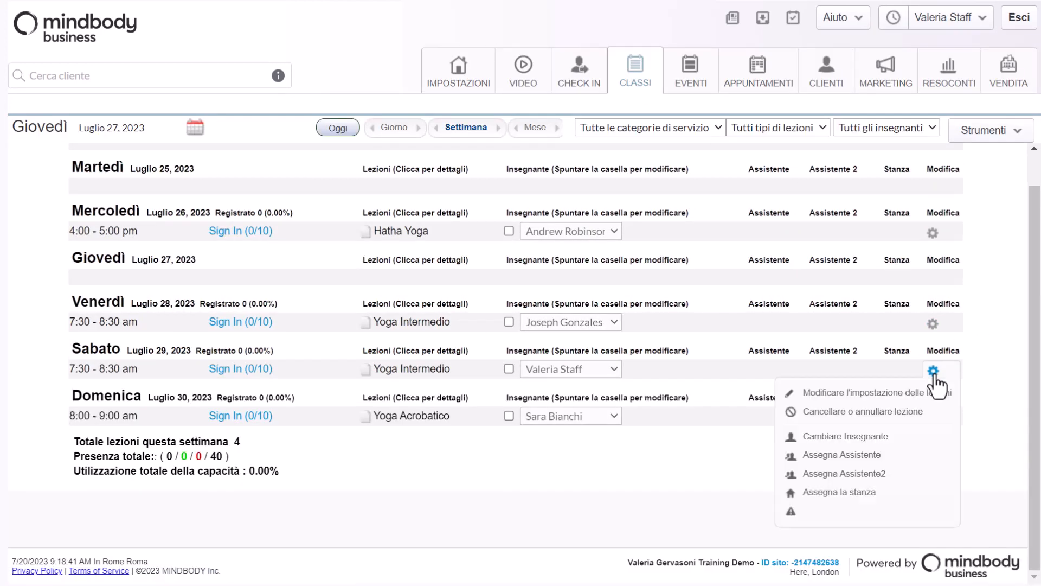
click(808, 436)
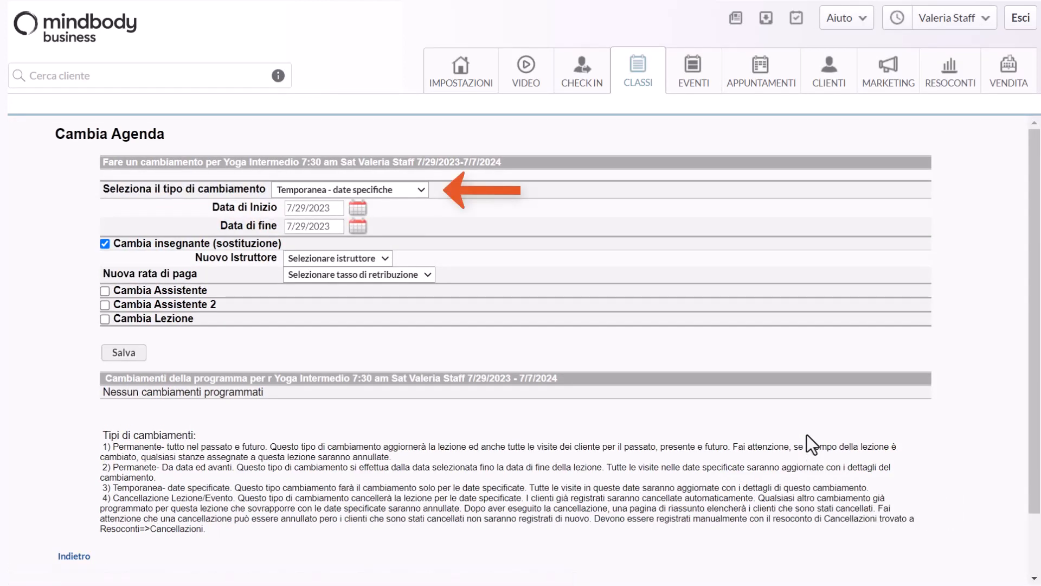
click(421, 190)
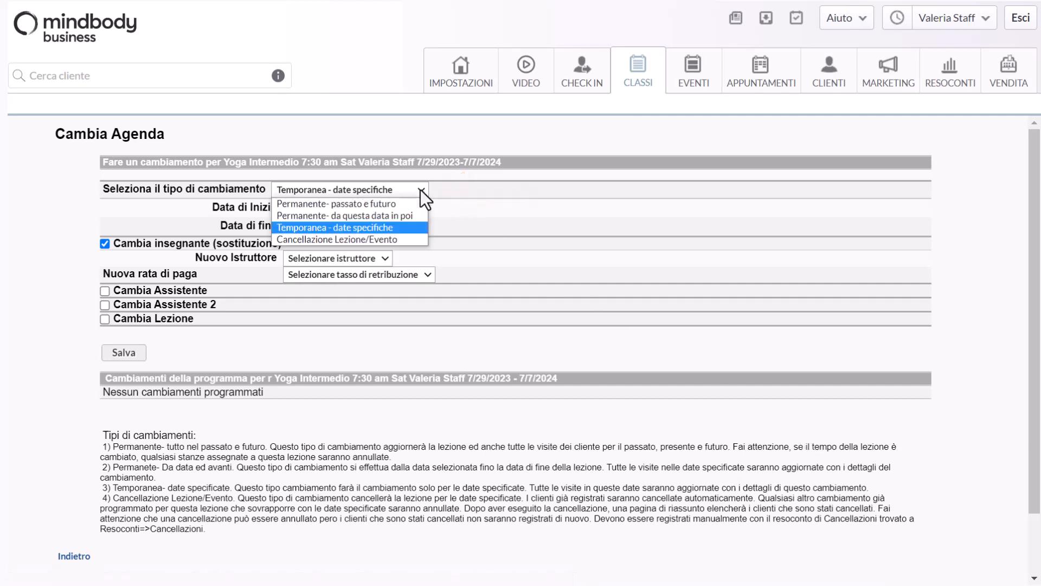
click(404, 203)
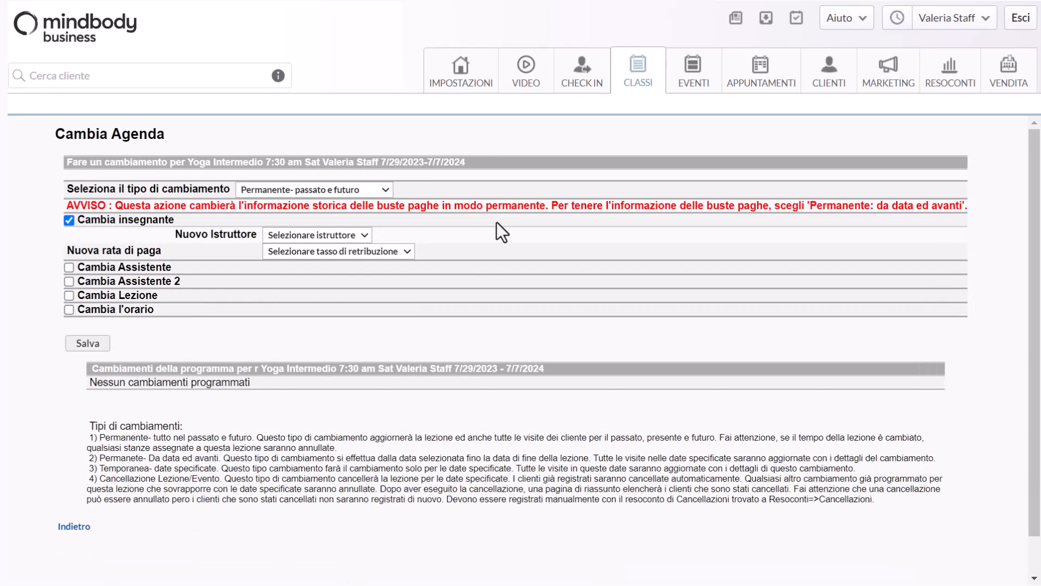
Choose the staff instructor as new teacher, set the pay rate to Rate 5 - Per Client Rate, and save
click(360, 233)
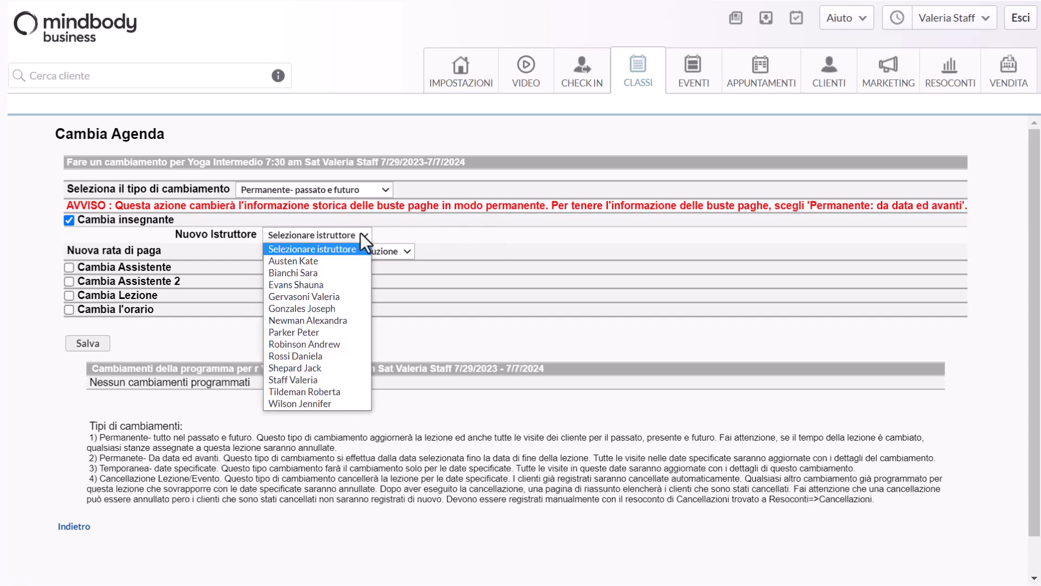
click(331, 380)
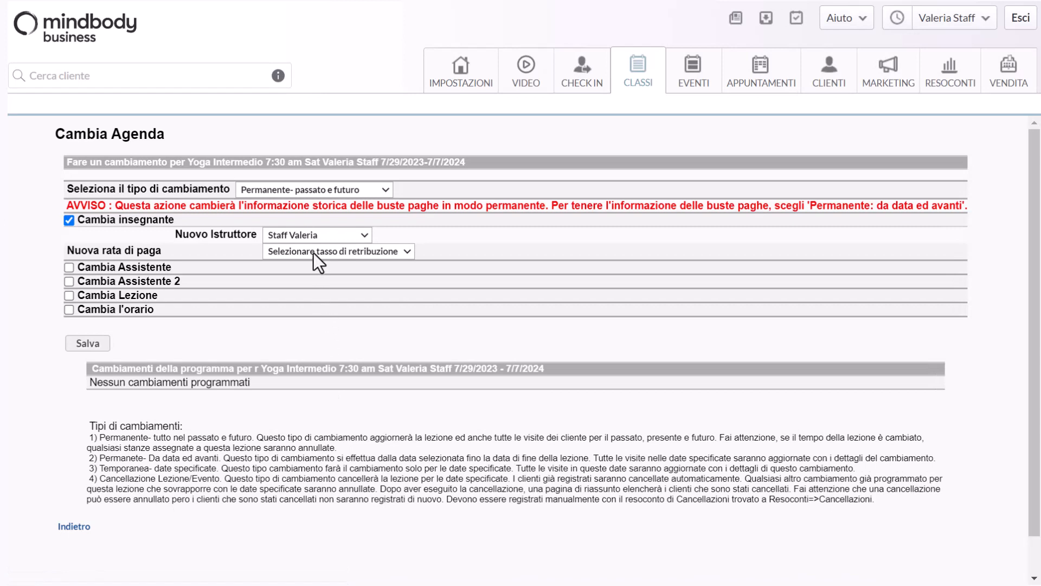
click(313, 252)
click(313, 325)
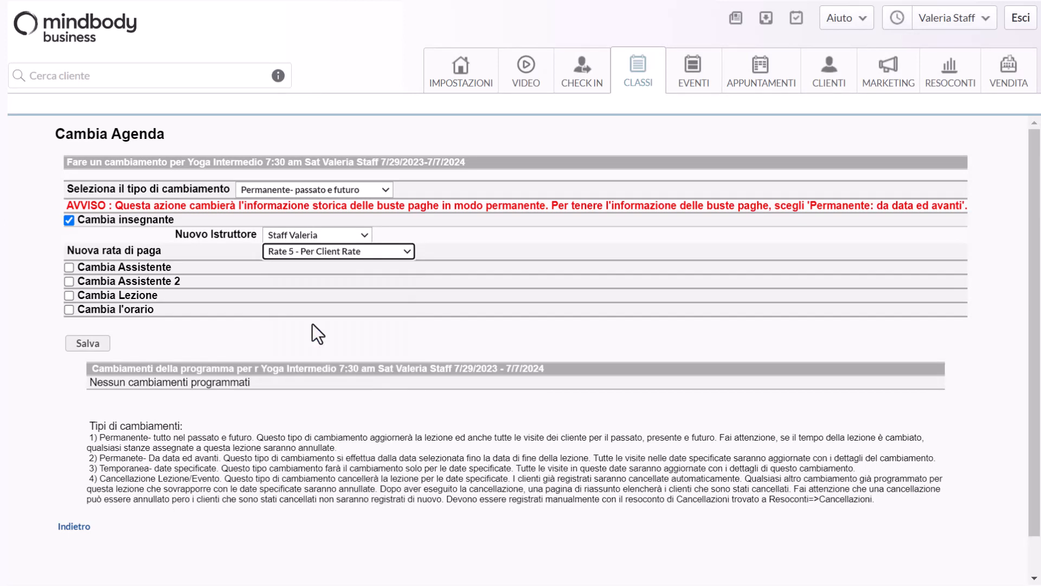
click(87, 343)
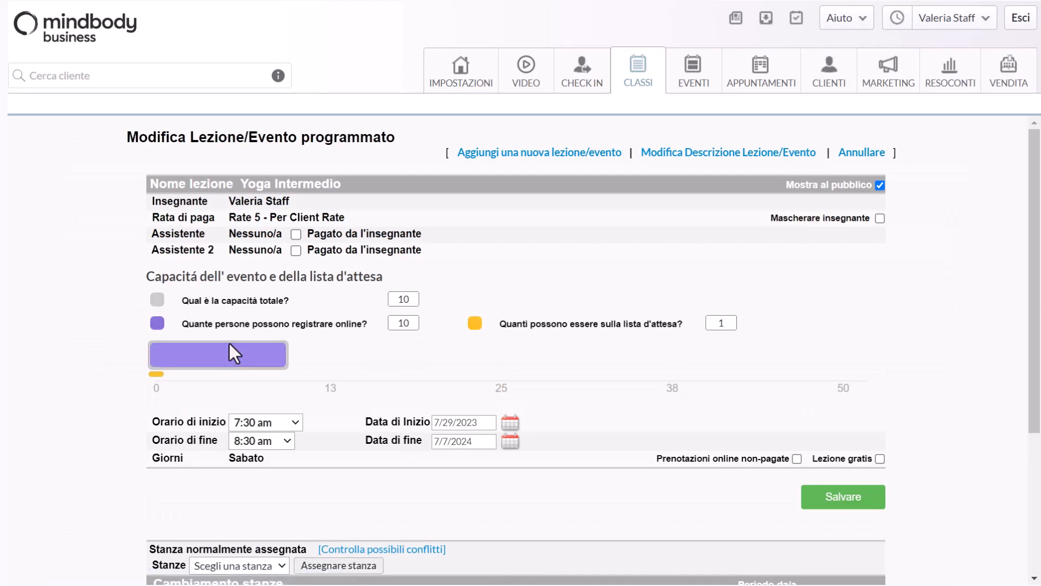
Return to the class schedule, start a teacher change for Saturday's Yoga Intermedio, and set the type to Permanente- da questa data in poi
click(624, 65)
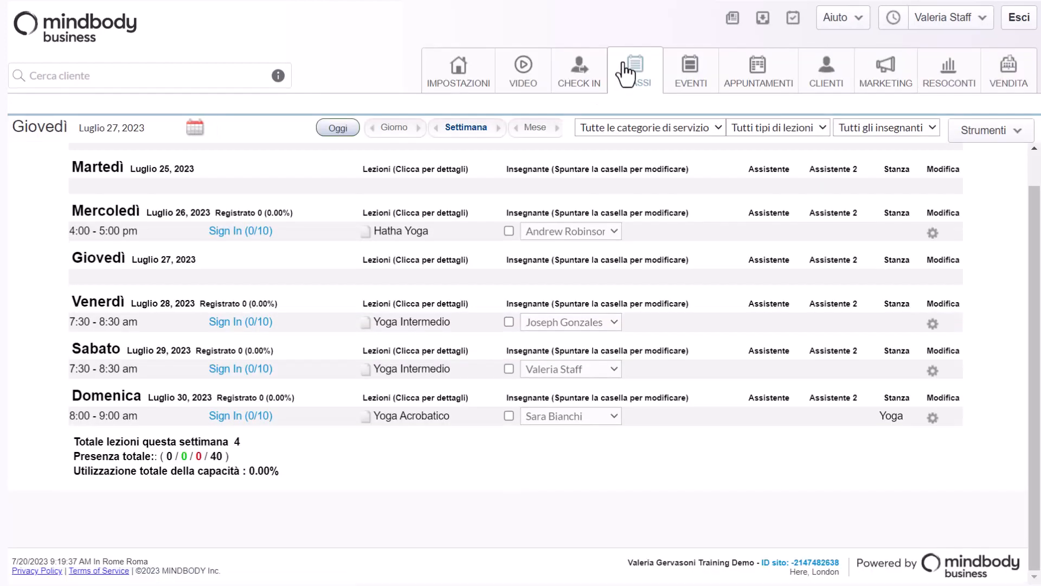
click(929, 371)
click(830, 437)
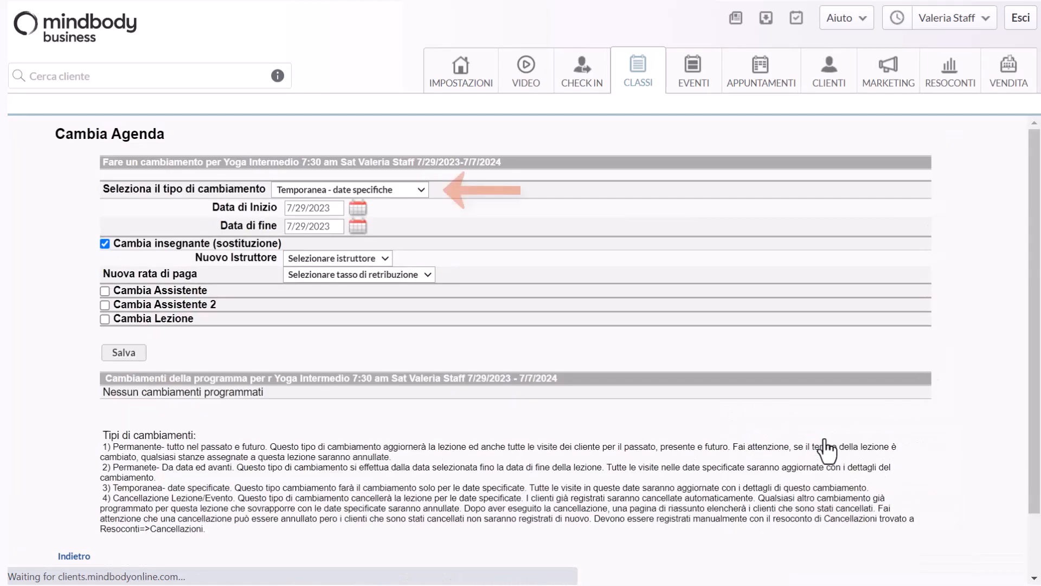
click(423, 188)
click(416, 215)
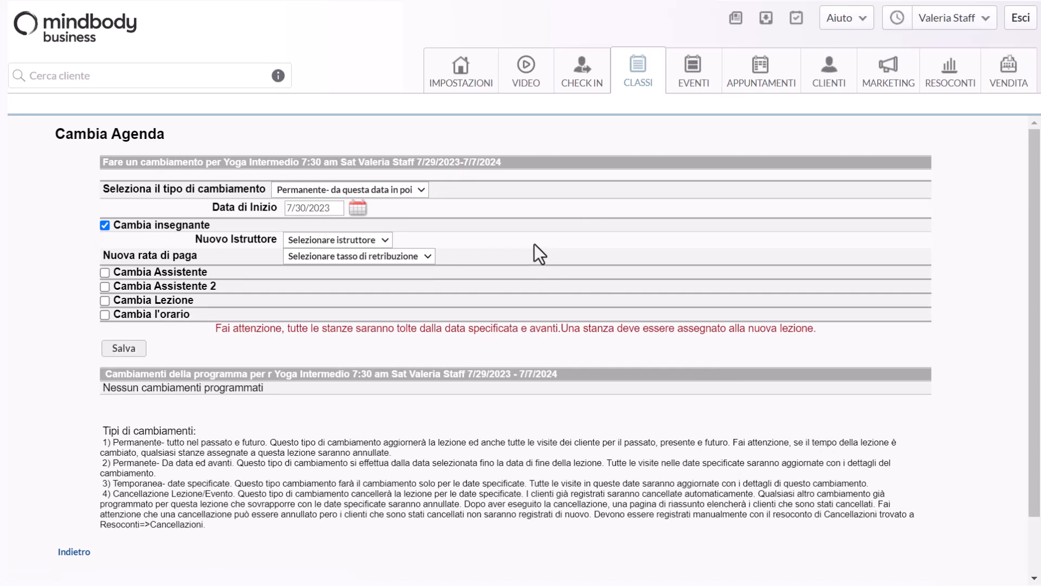
Choose the staff instructor as new teacher, set the pay rate to Rate 4 - Per Client Rate, and save
click(385, 239)
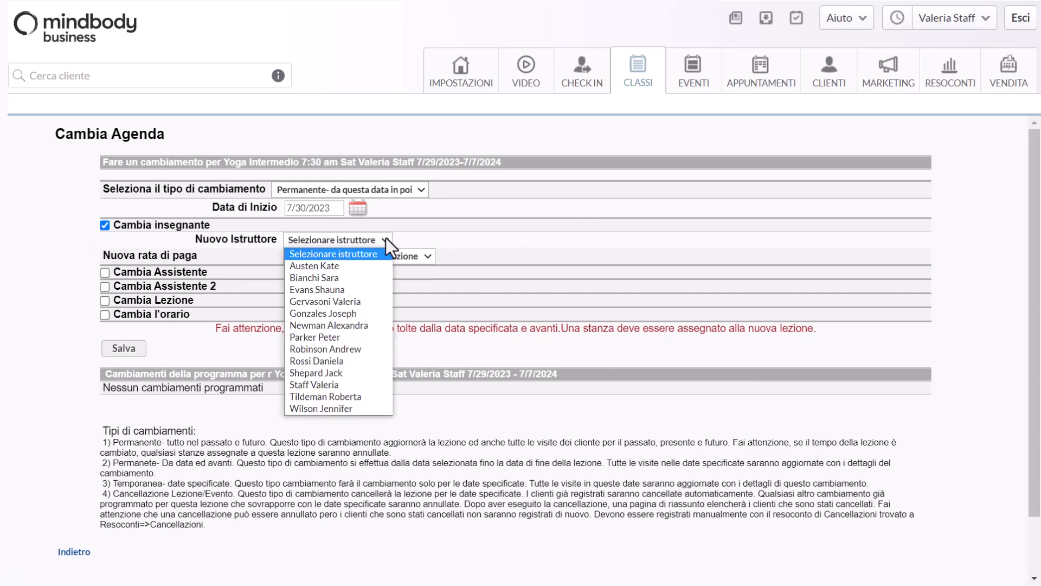
click(333, 385)
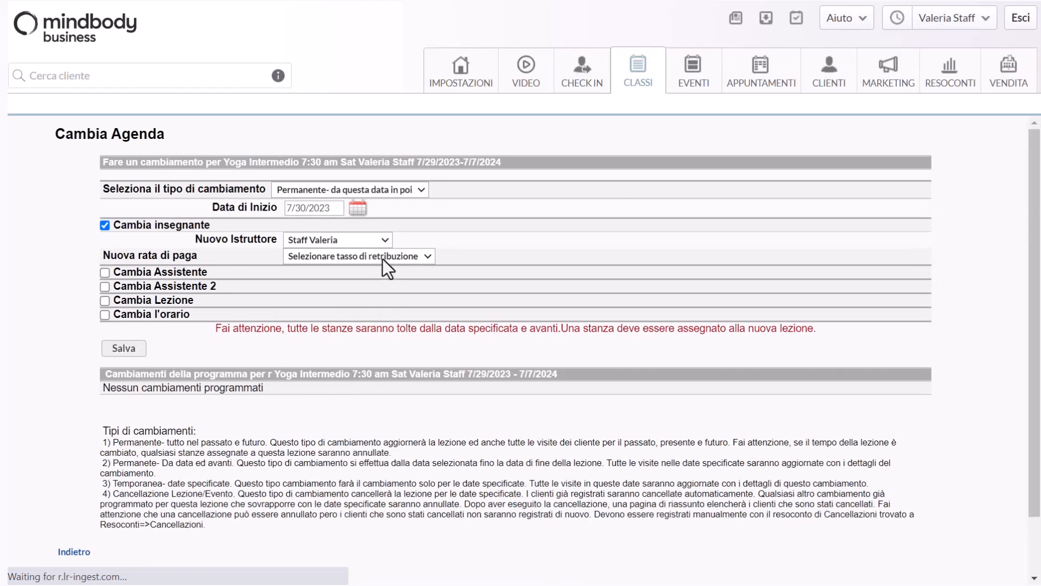
click(383, 258)
click(376, 318)
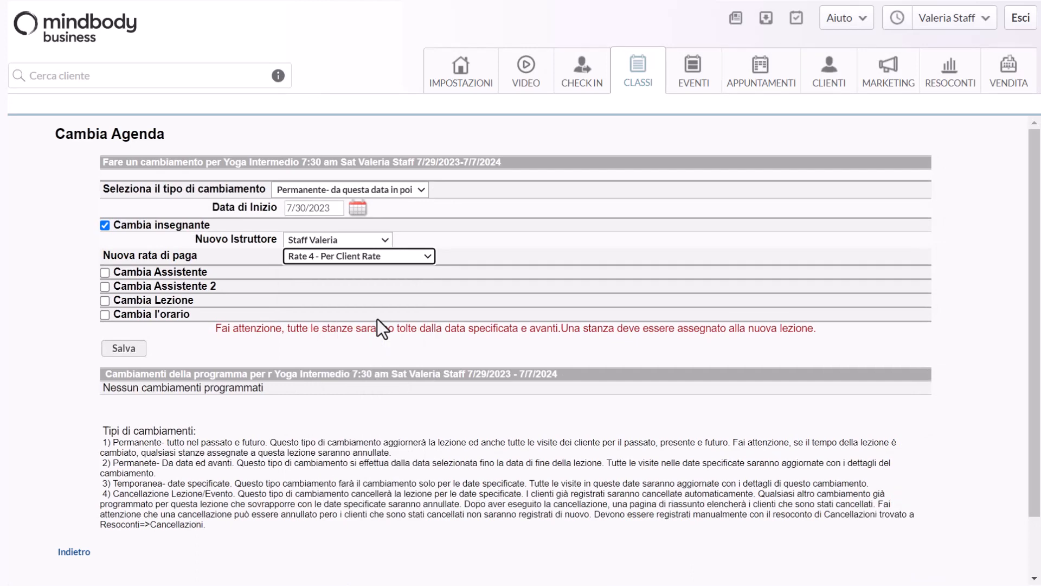
click(126, 350)
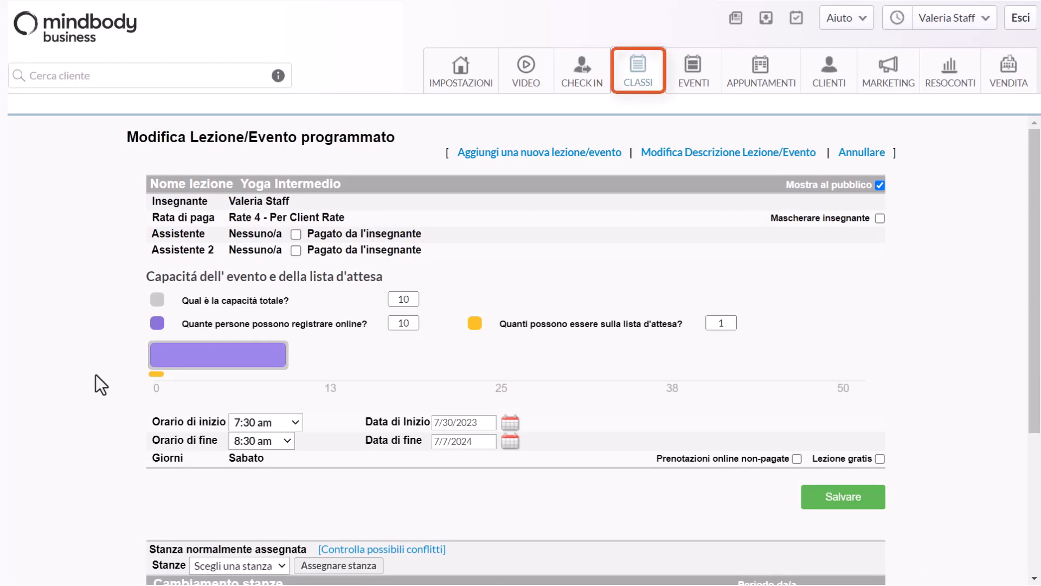
Assign an assistant to Wednesday 26 July's Hatha Yoga class for that date only, choosing the last listed staff member, and save
click(643, 74)
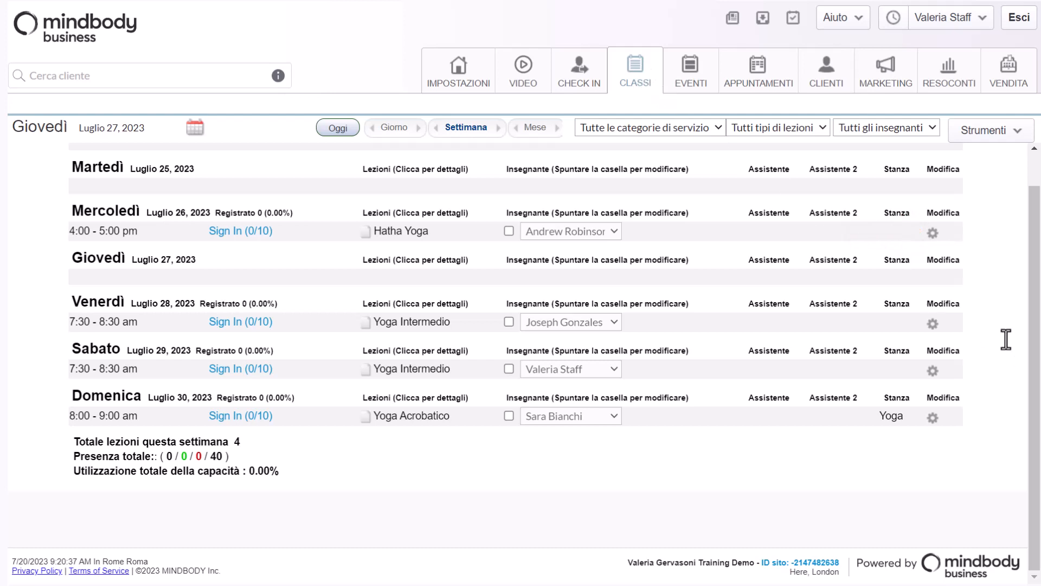
click(932, 235)
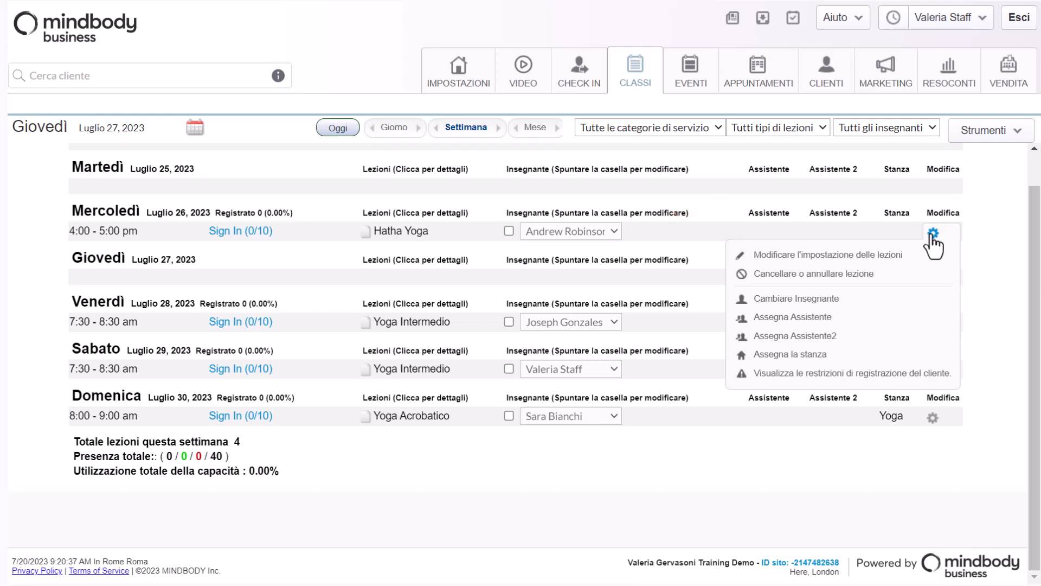
click(821, 324)
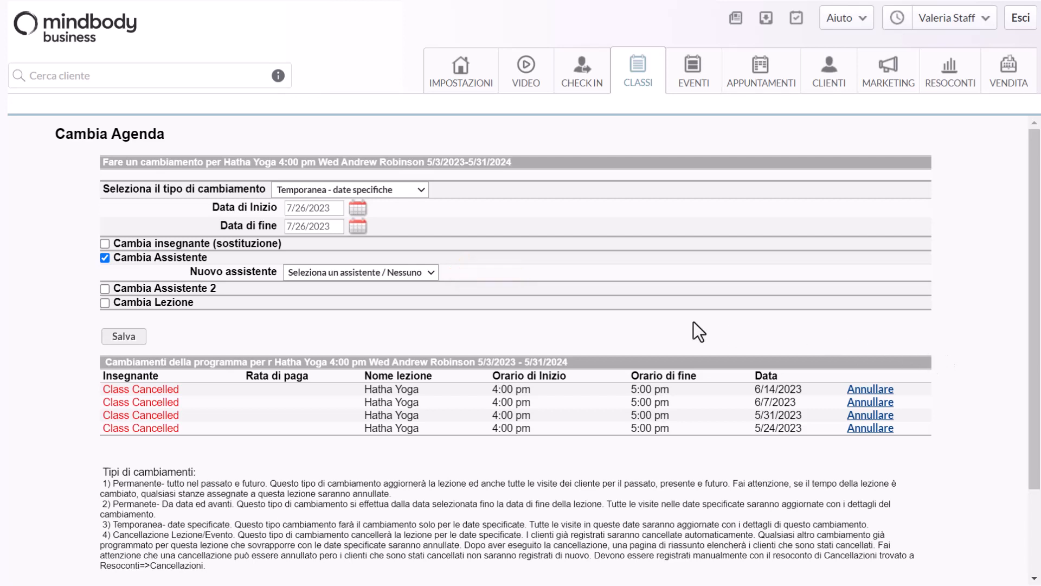
click(297, 271)
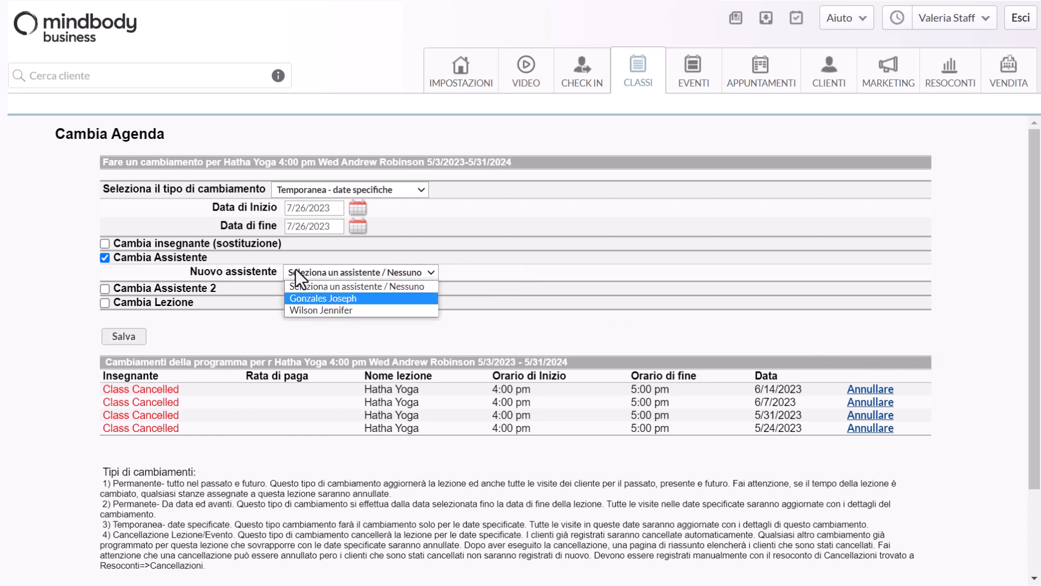
click(314, 310)
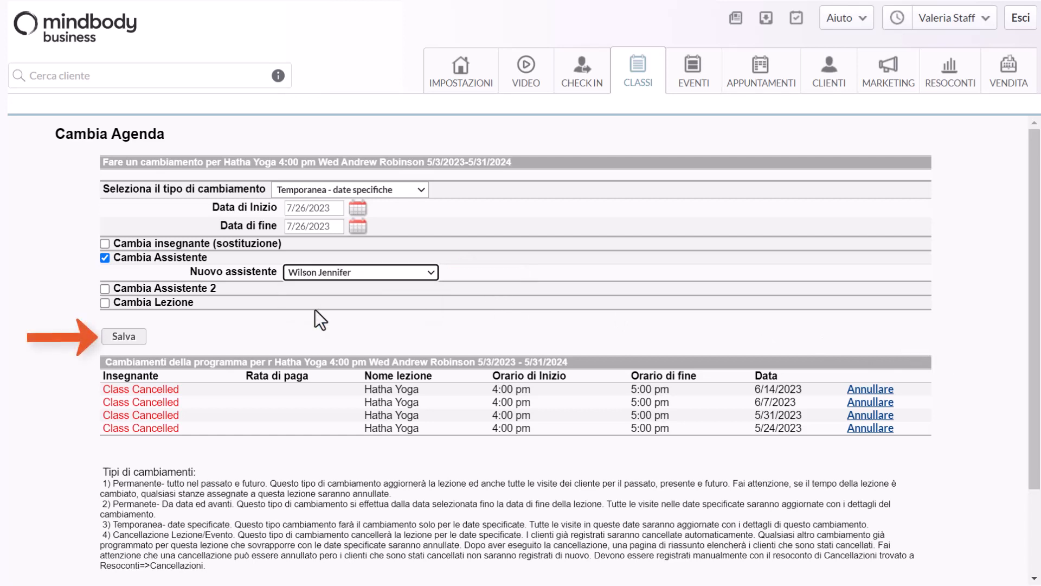
click(117, 341)
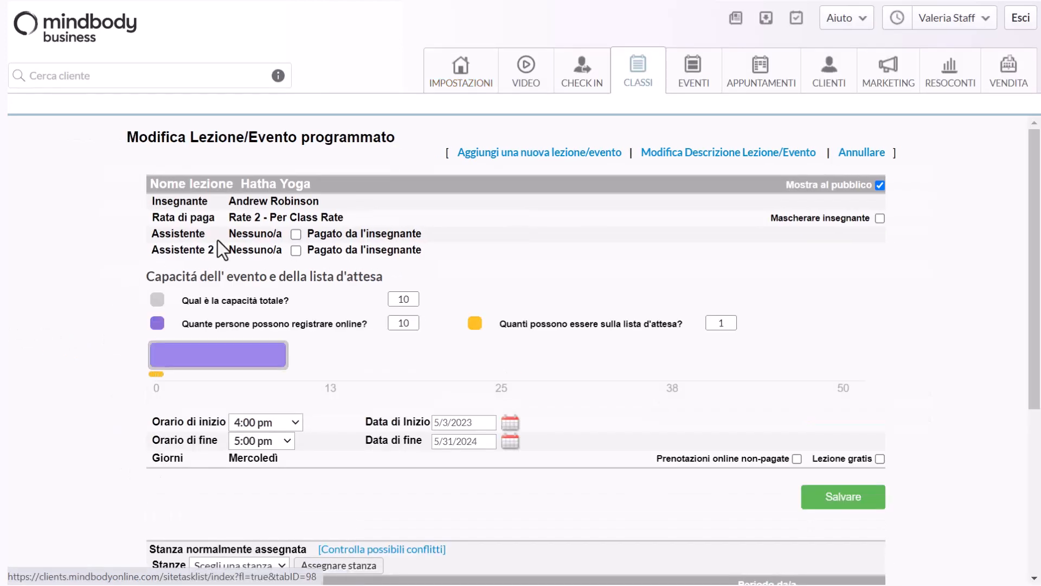
Change the assistant of Wednesday's Hatha Yoga class to the first listed staff member and save
click(637, 81)
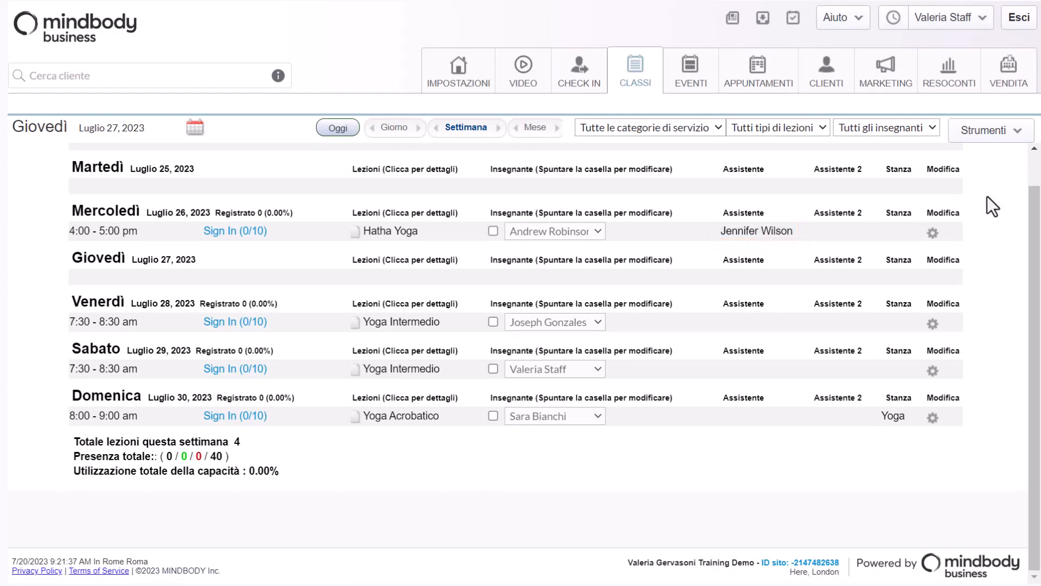
click(933, 233)
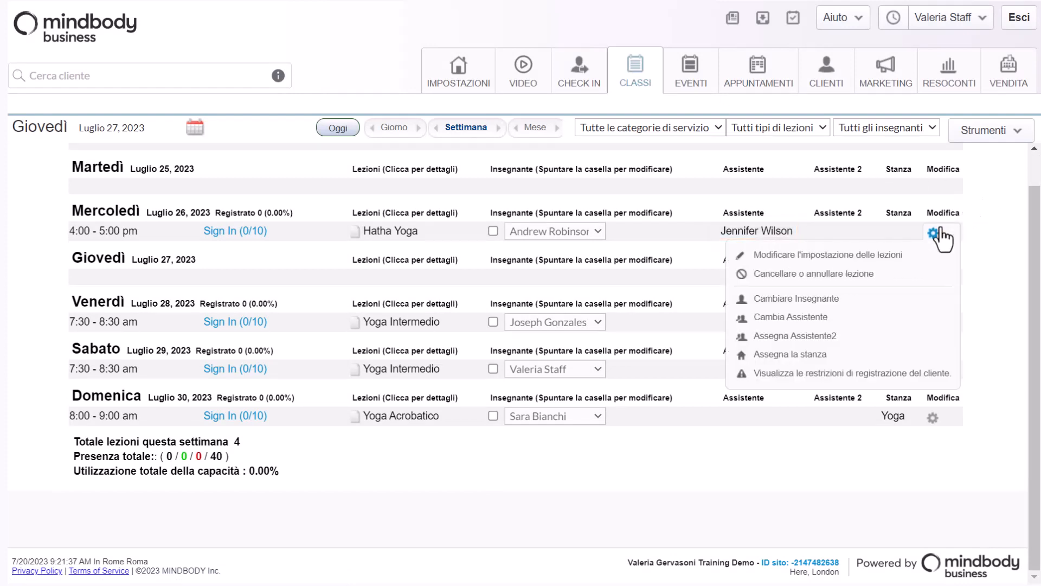
click(809, 318)
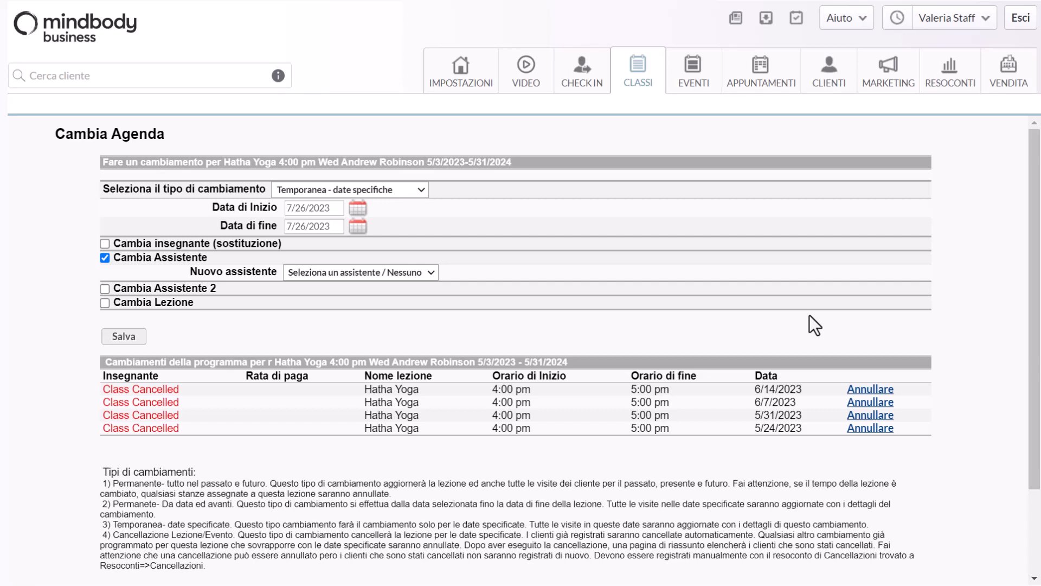
click(418, 277)
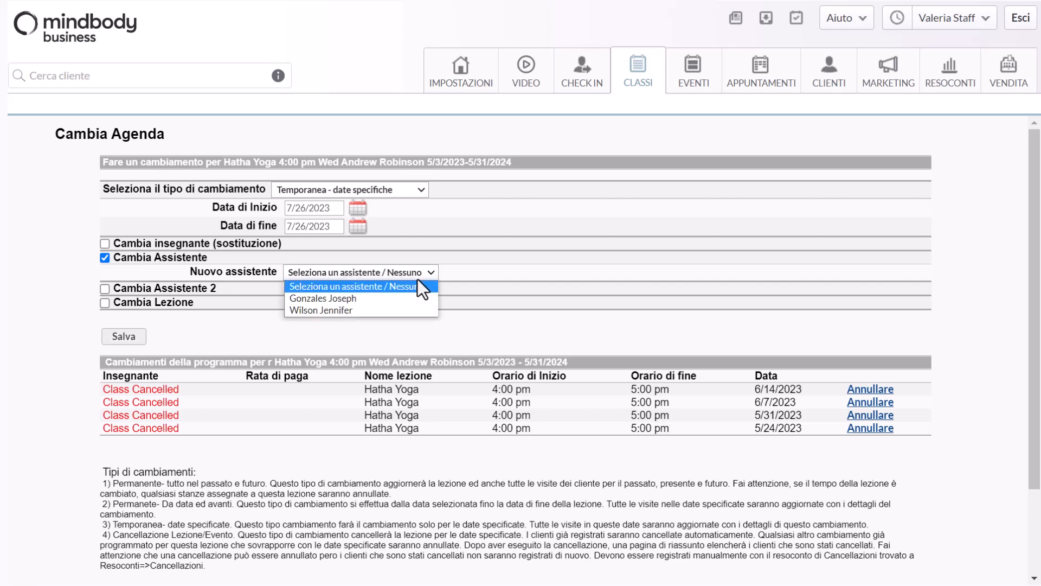
click(405, 298)
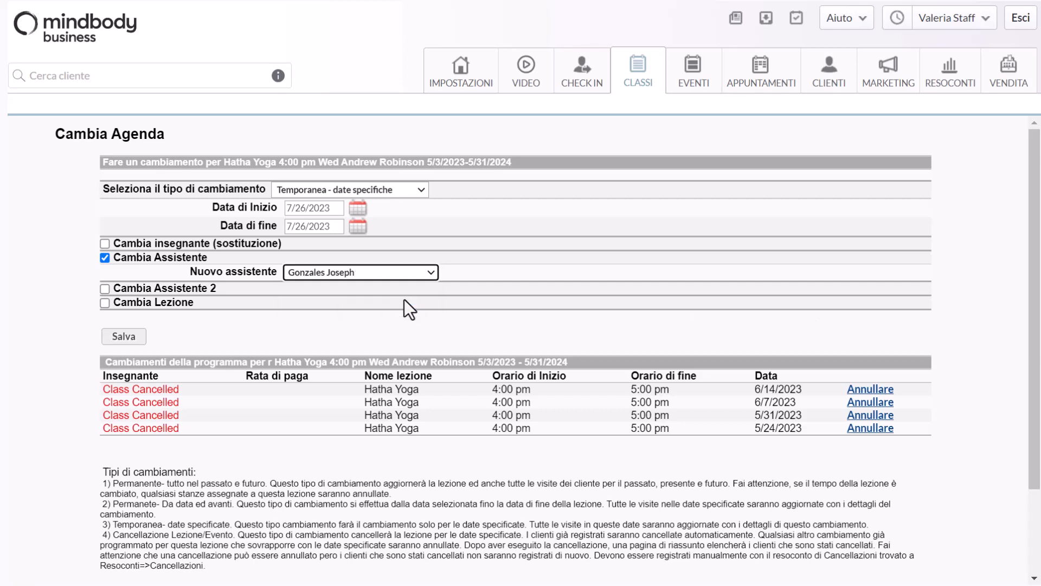
click(138, 337)
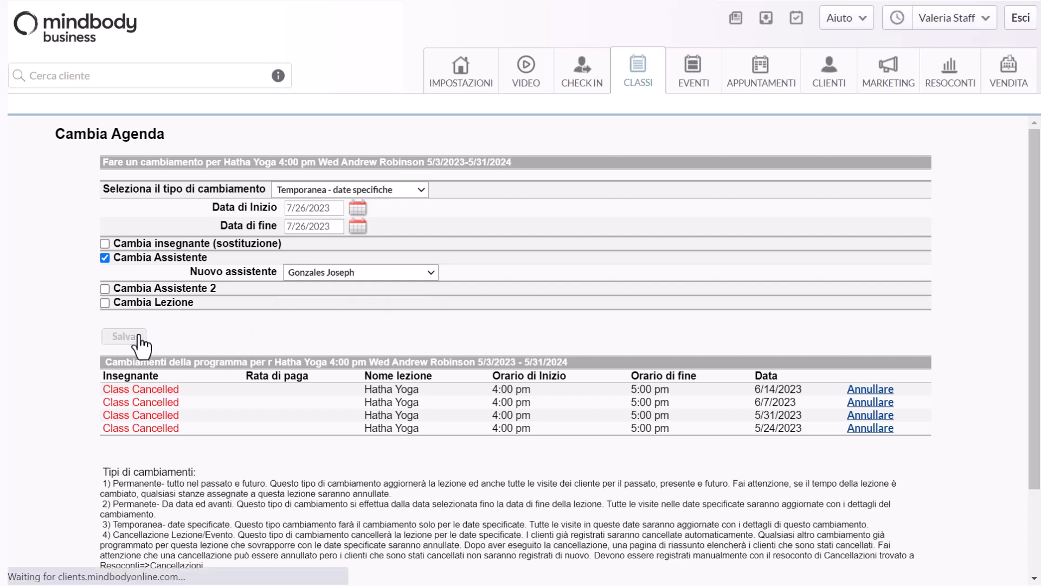